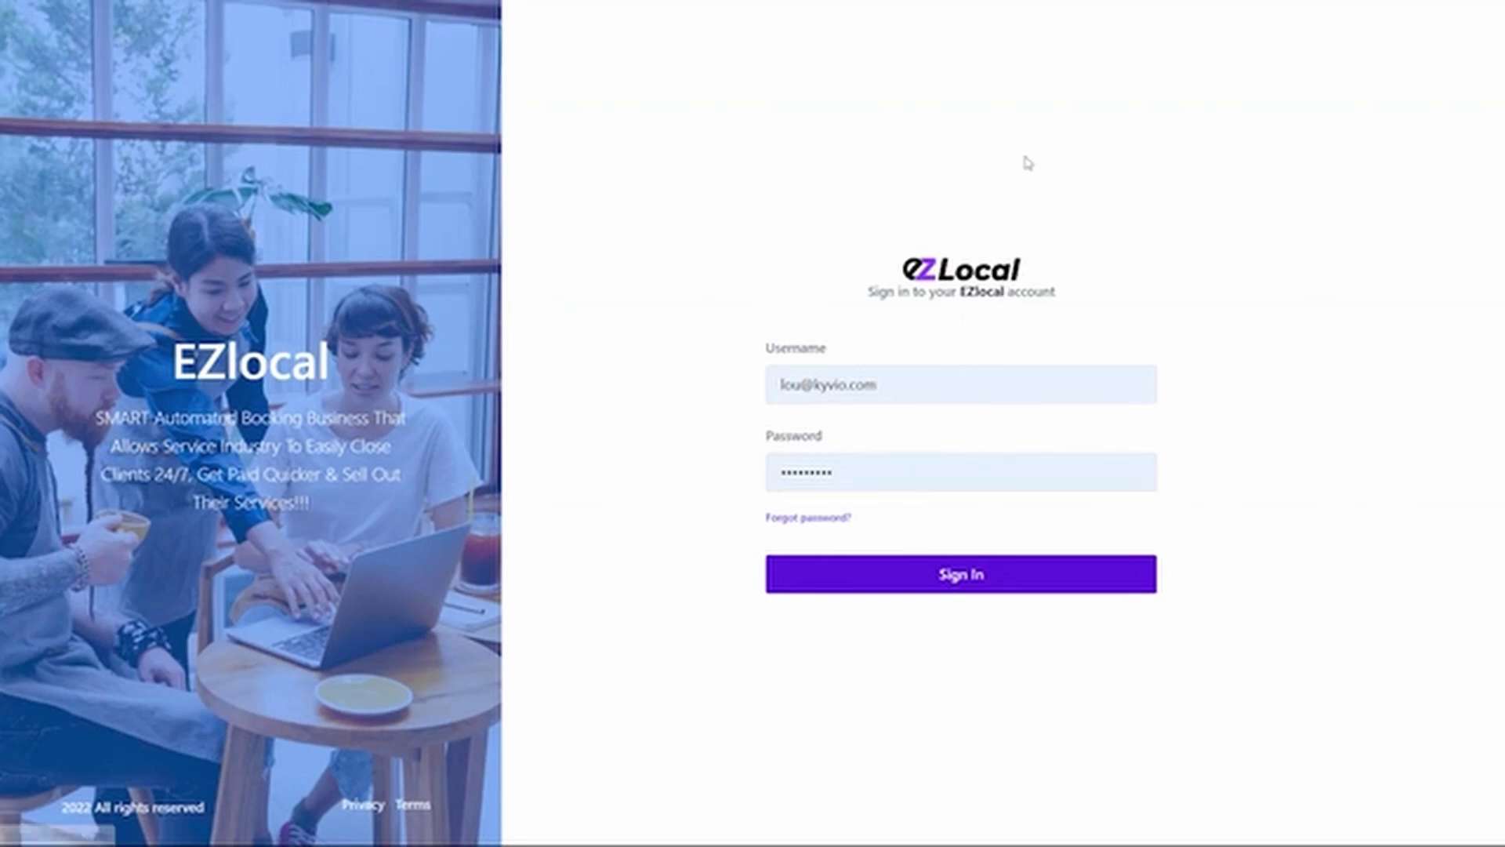
- Sign in and review the dashboard: 2 users, 0 services, appointments and customers, plus Latest Users
left_click(1046, 581)
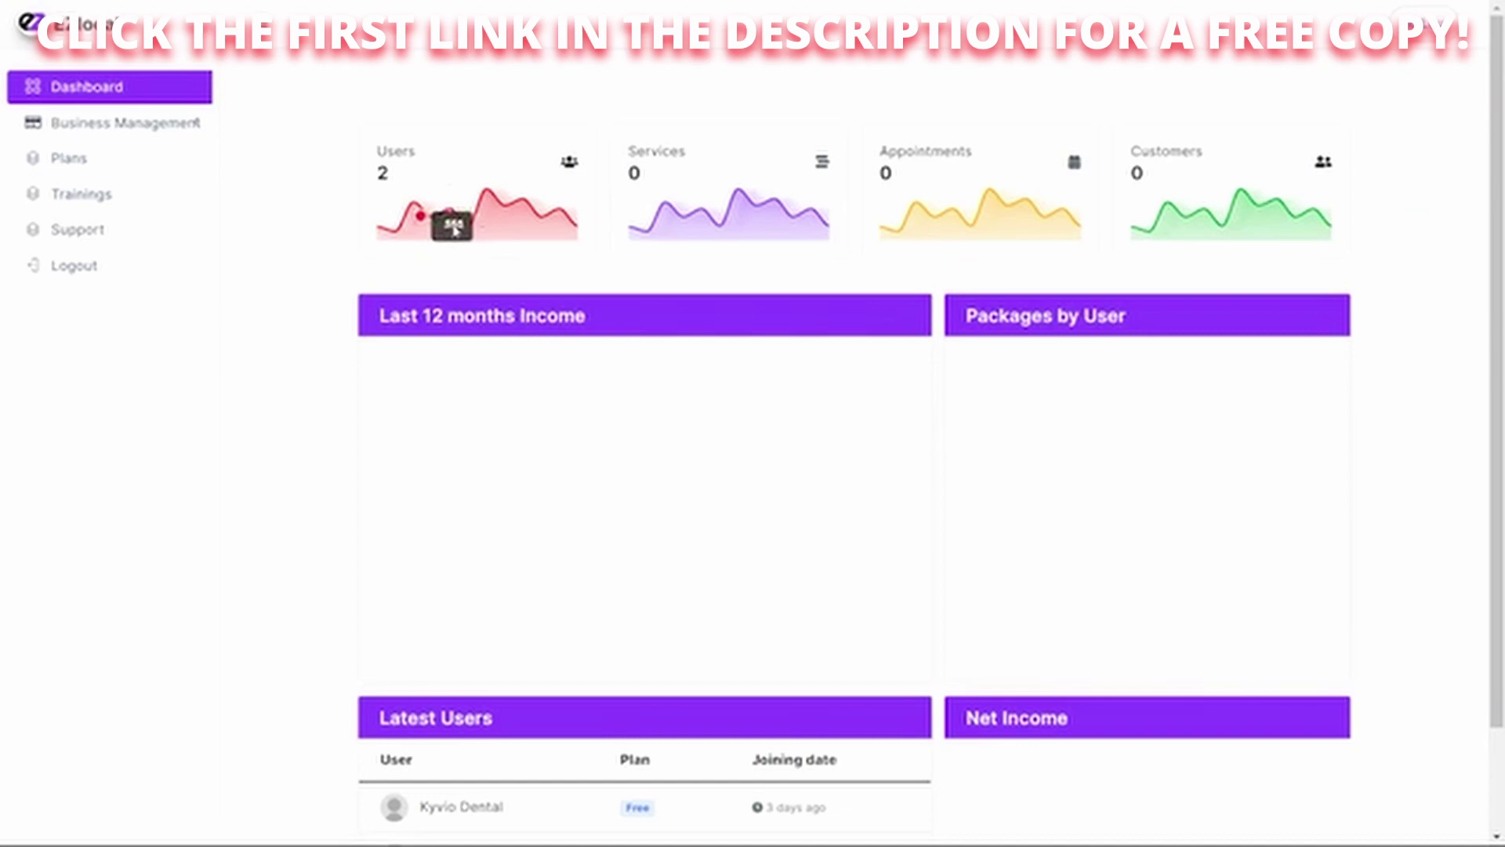
scroll(268, 328, "down", 3)
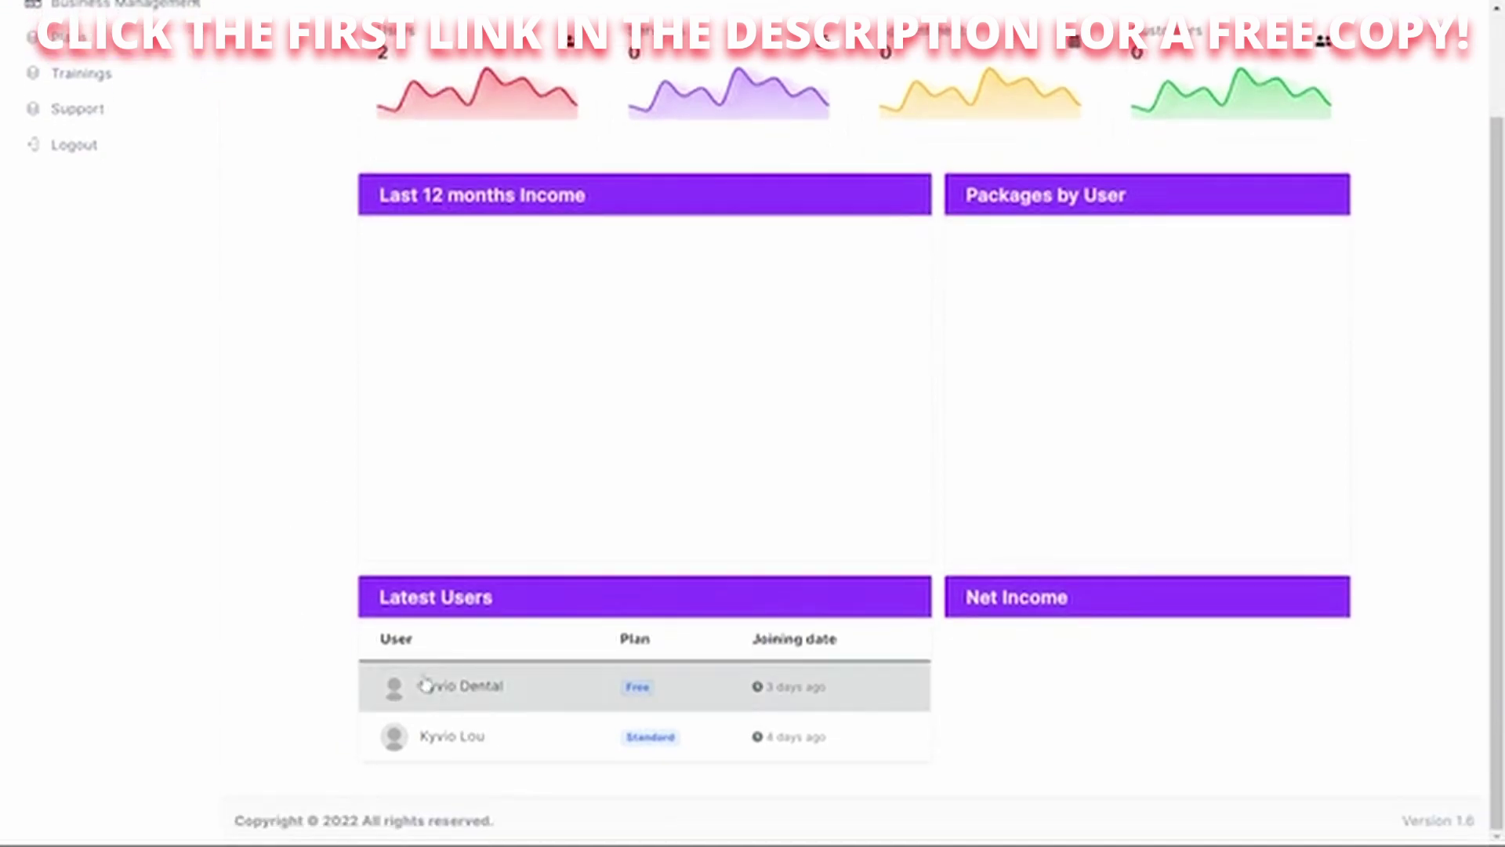
scroll(259, 594, "up", 3)
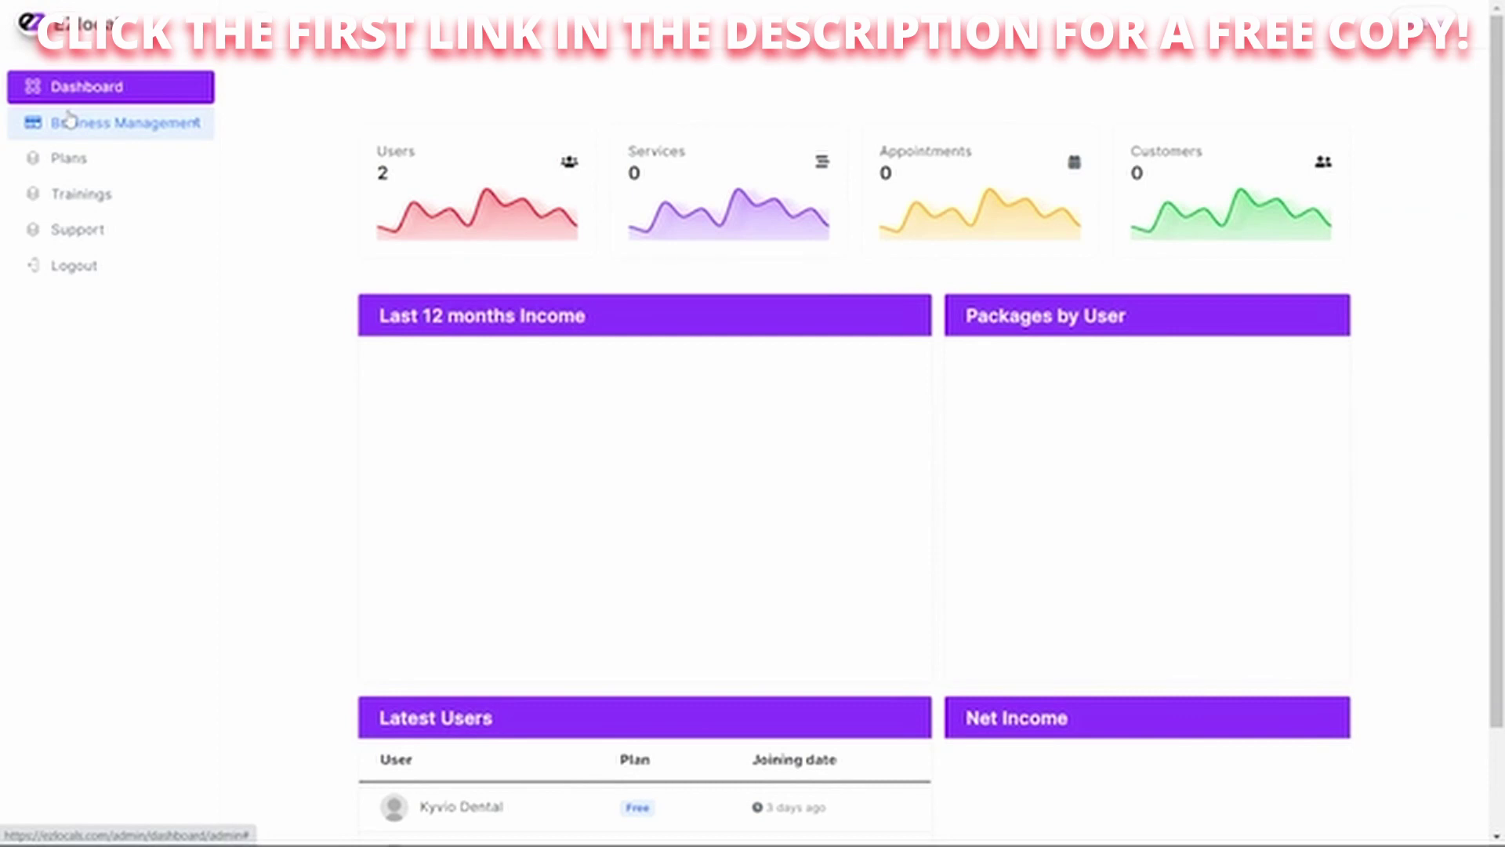
- Start a new business and enter the company name 'Kyvio Plumbing'
left_click(74, 126)
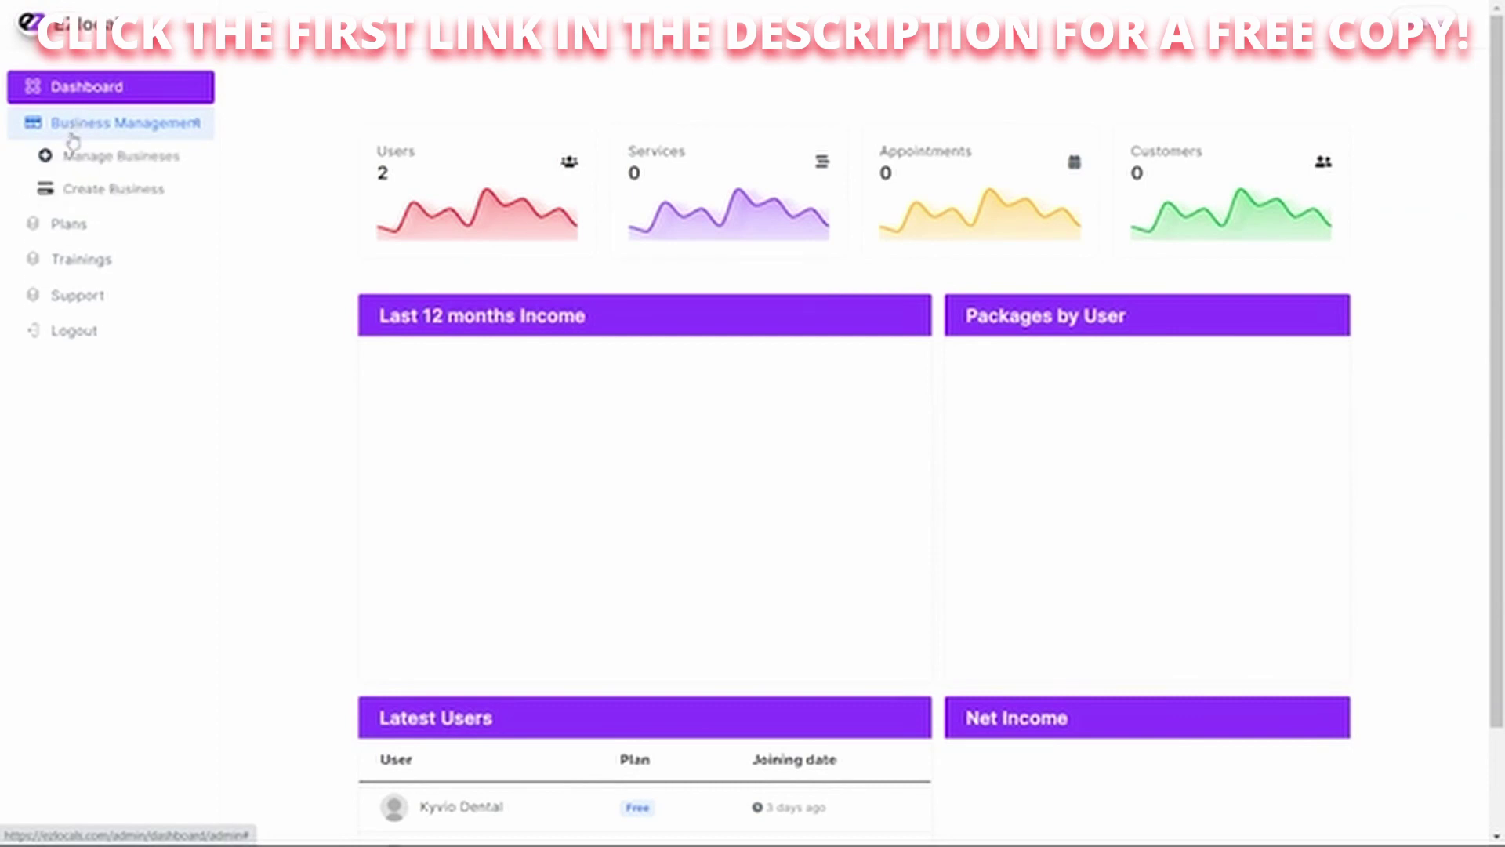
left_click(72, 197)
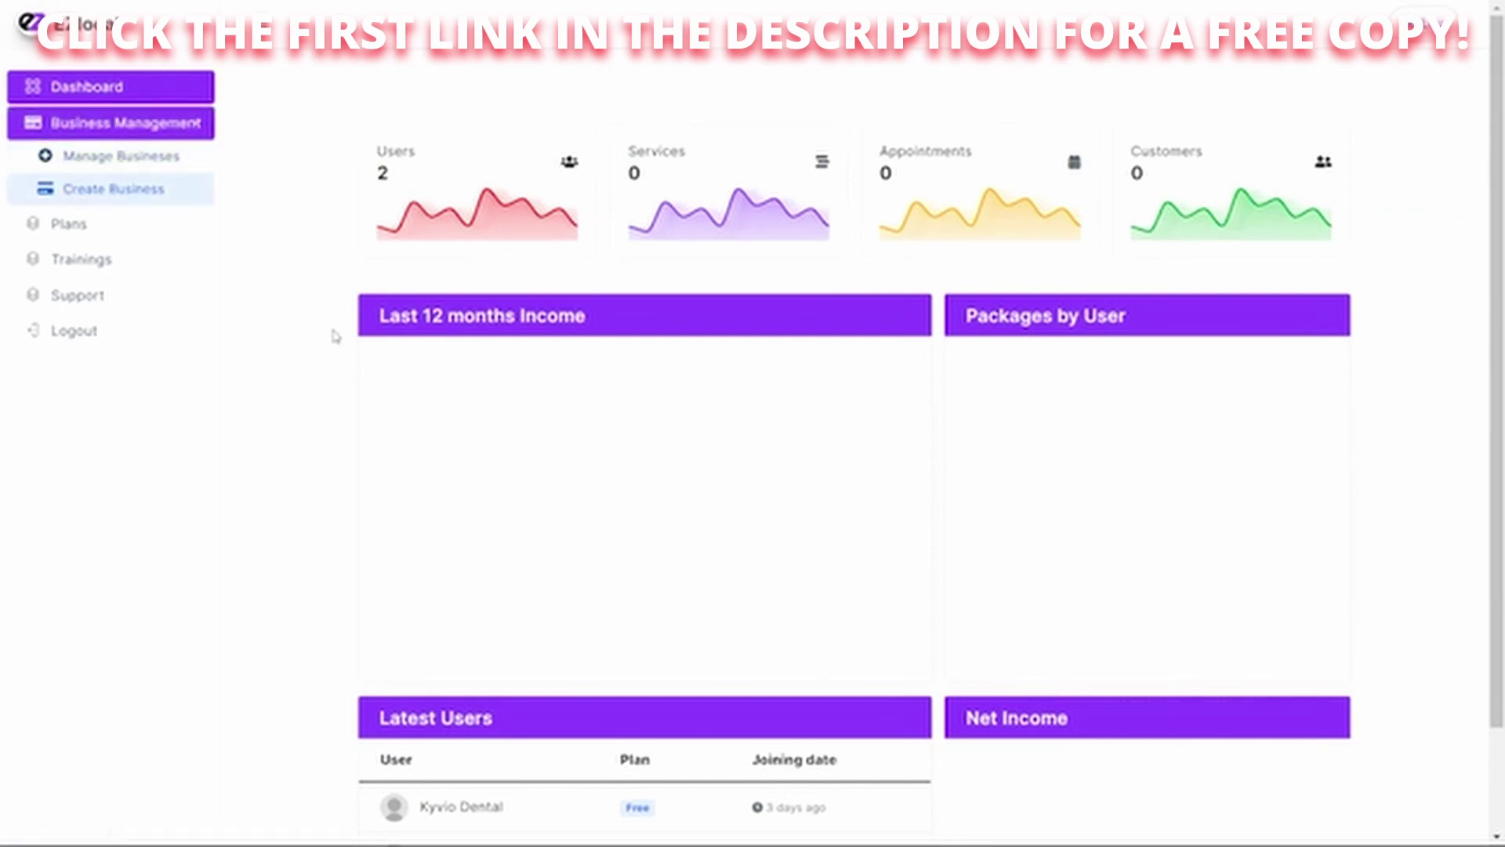
left_click(349, 276)
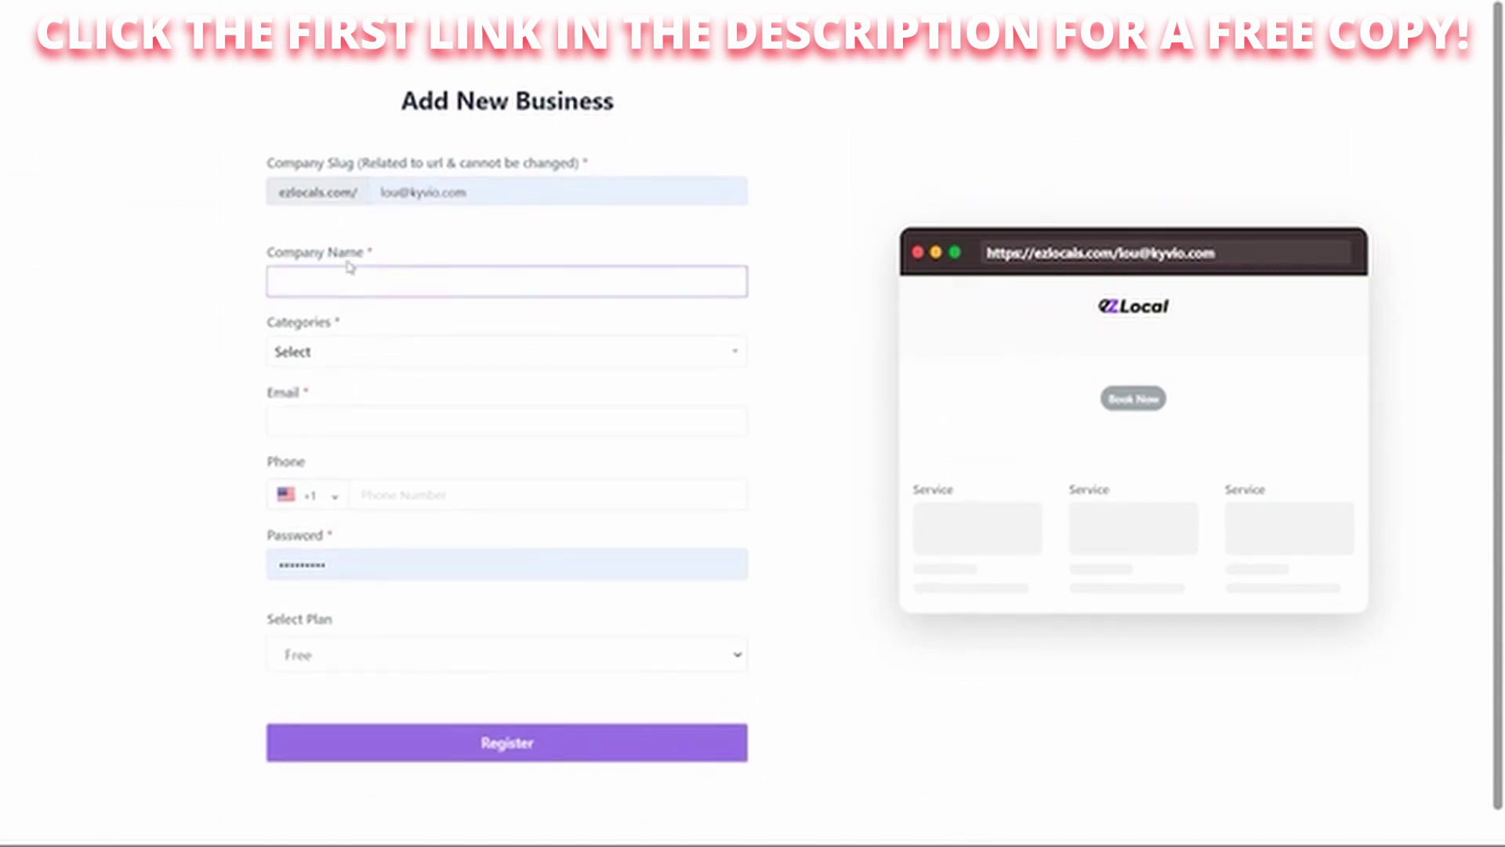
type("Kyvio Plu")
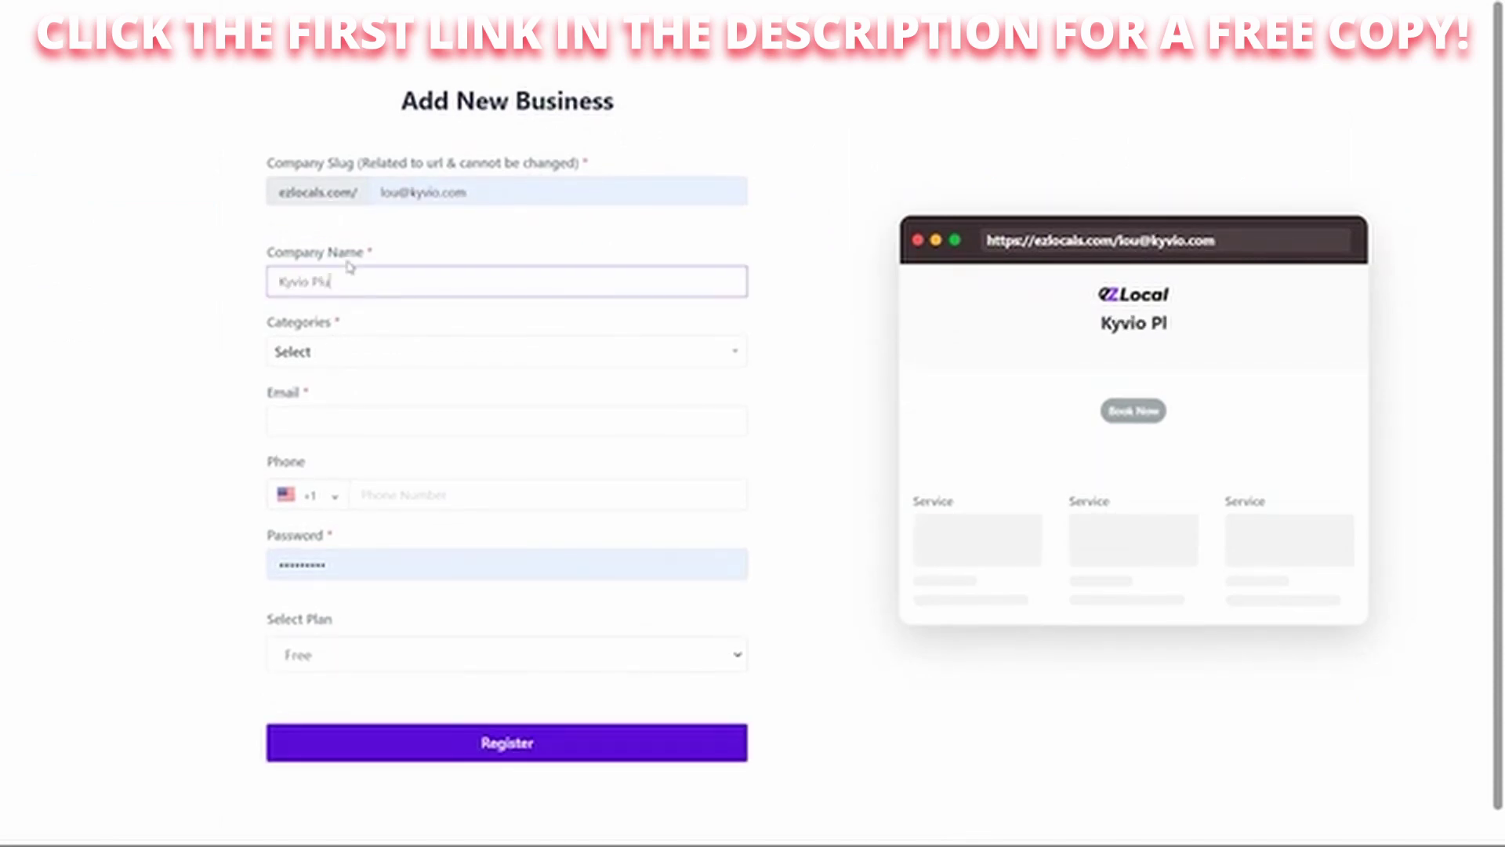
type("mbing")
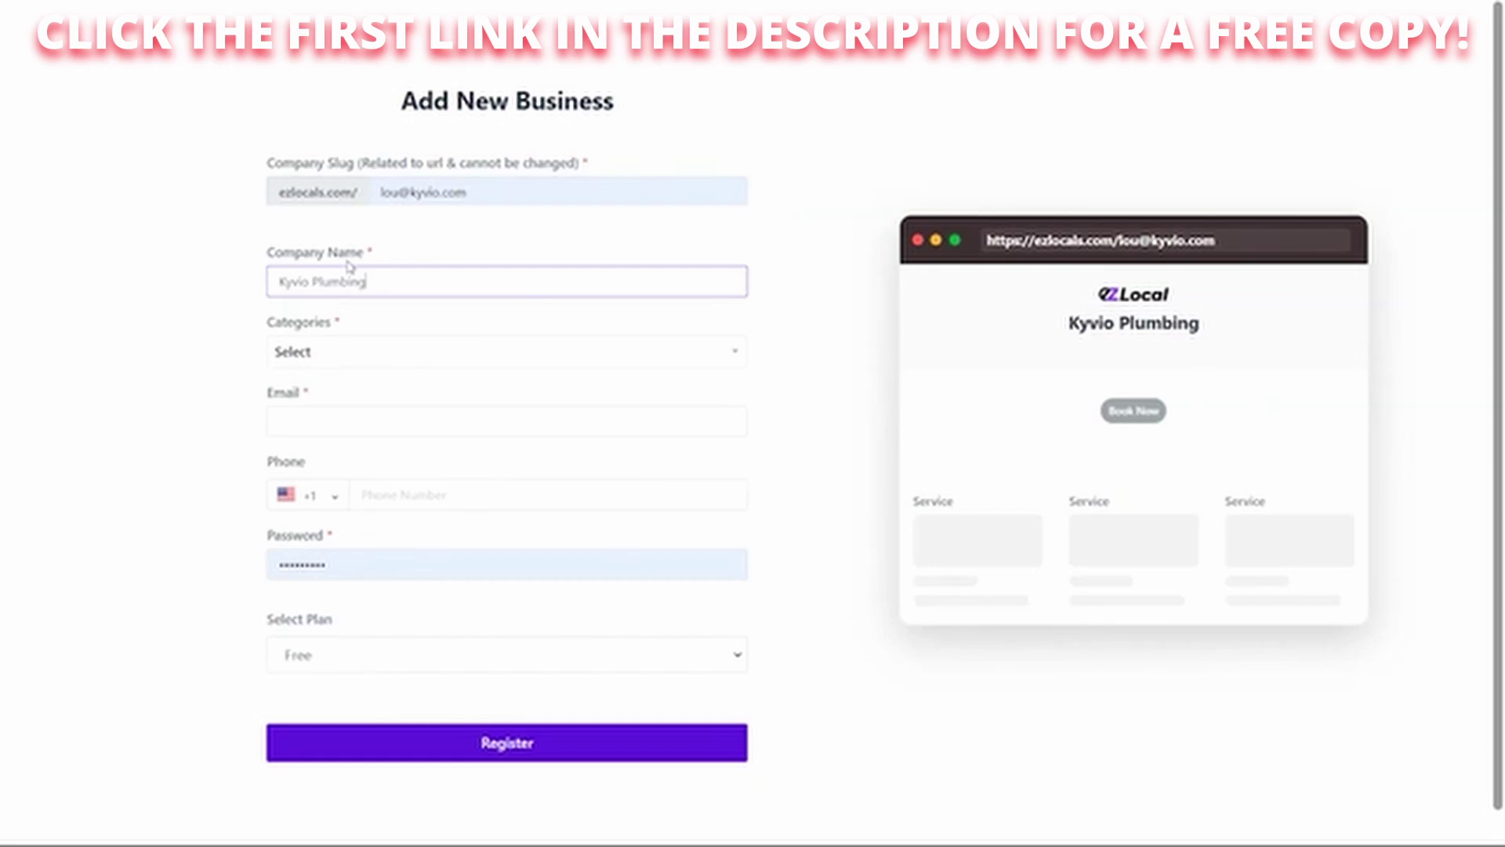
- Choose the Plumbers category and the Free plan, then submit the registration
left_click(345, 355)
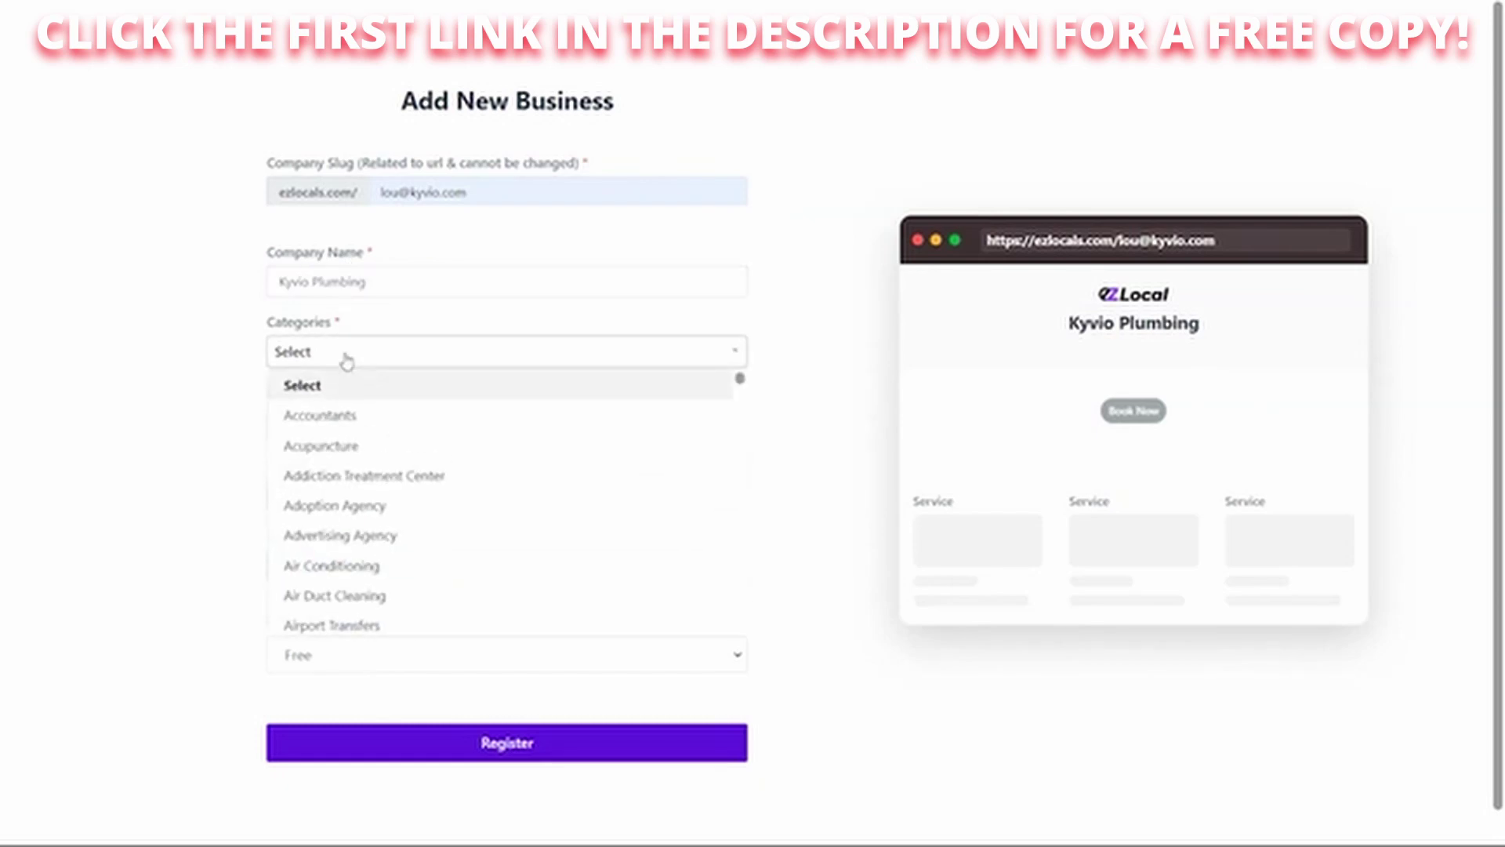
scroll(353, 403, "down", 15)
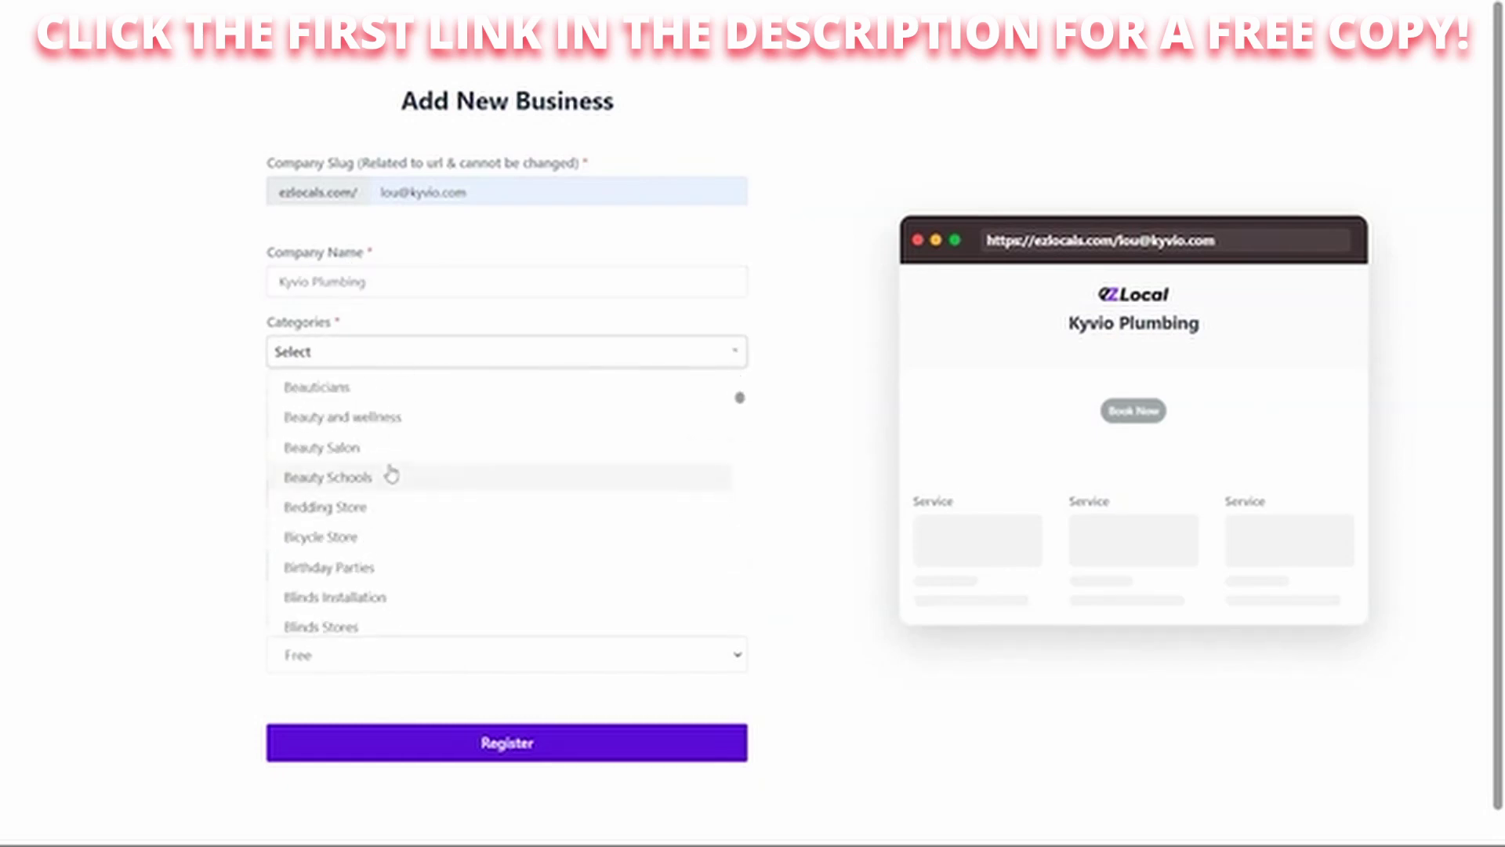
scroll(391, 474, "down", 20)
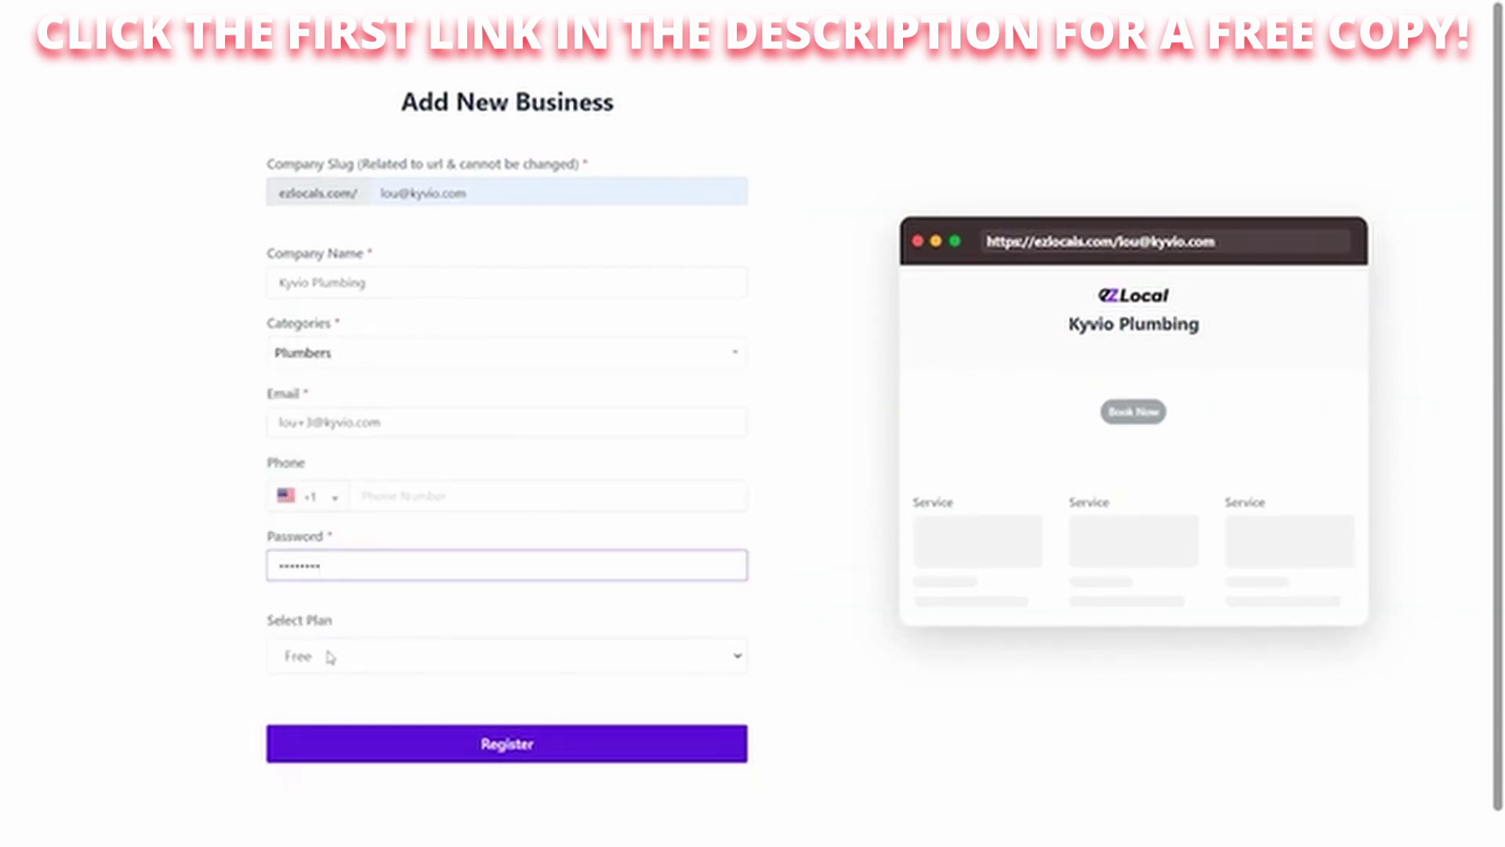
left_click(329, 657)
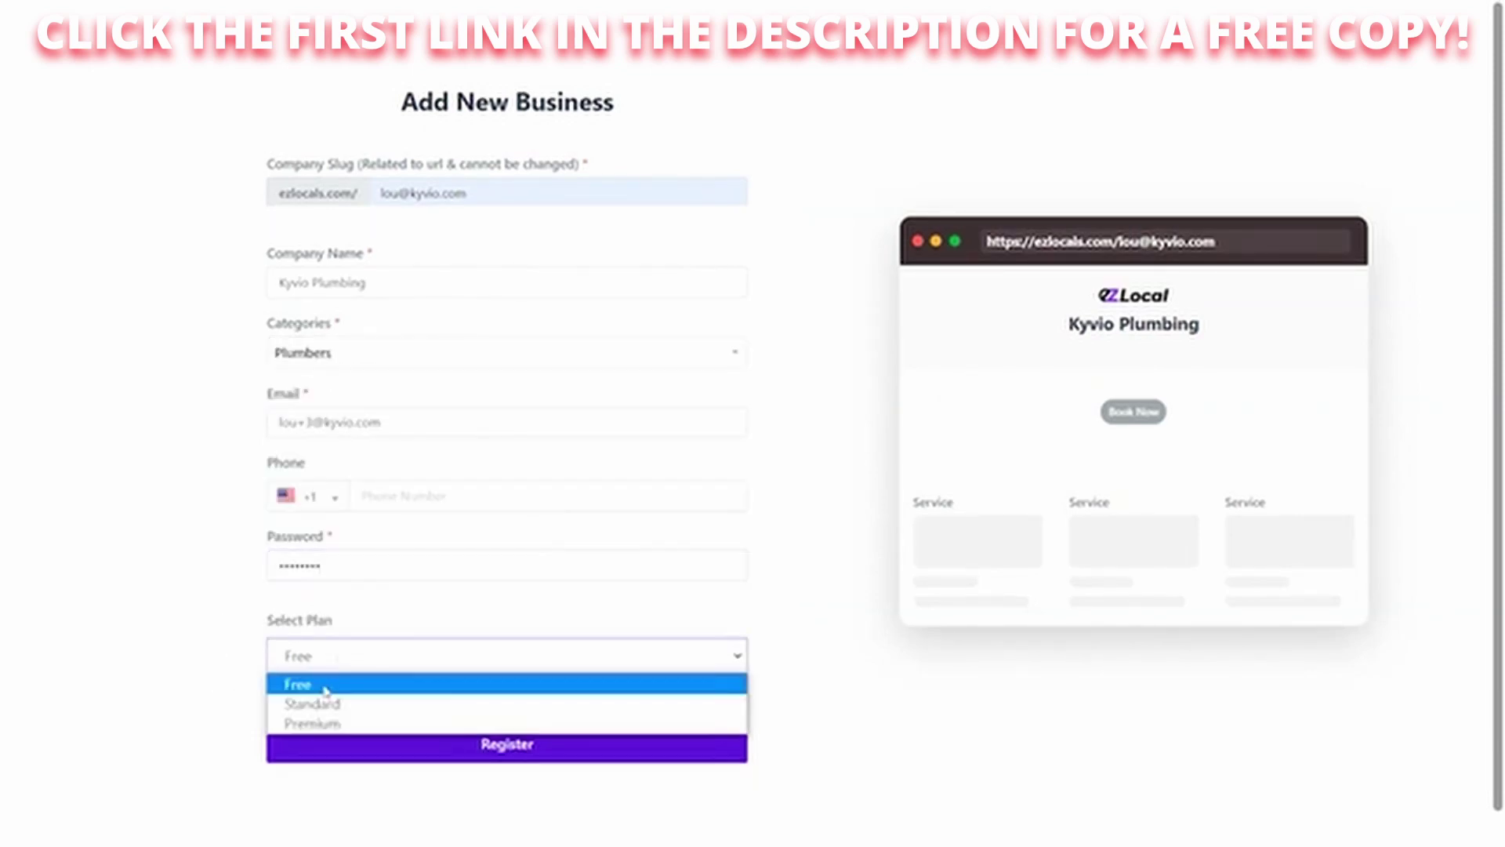
left_click(325, 687)
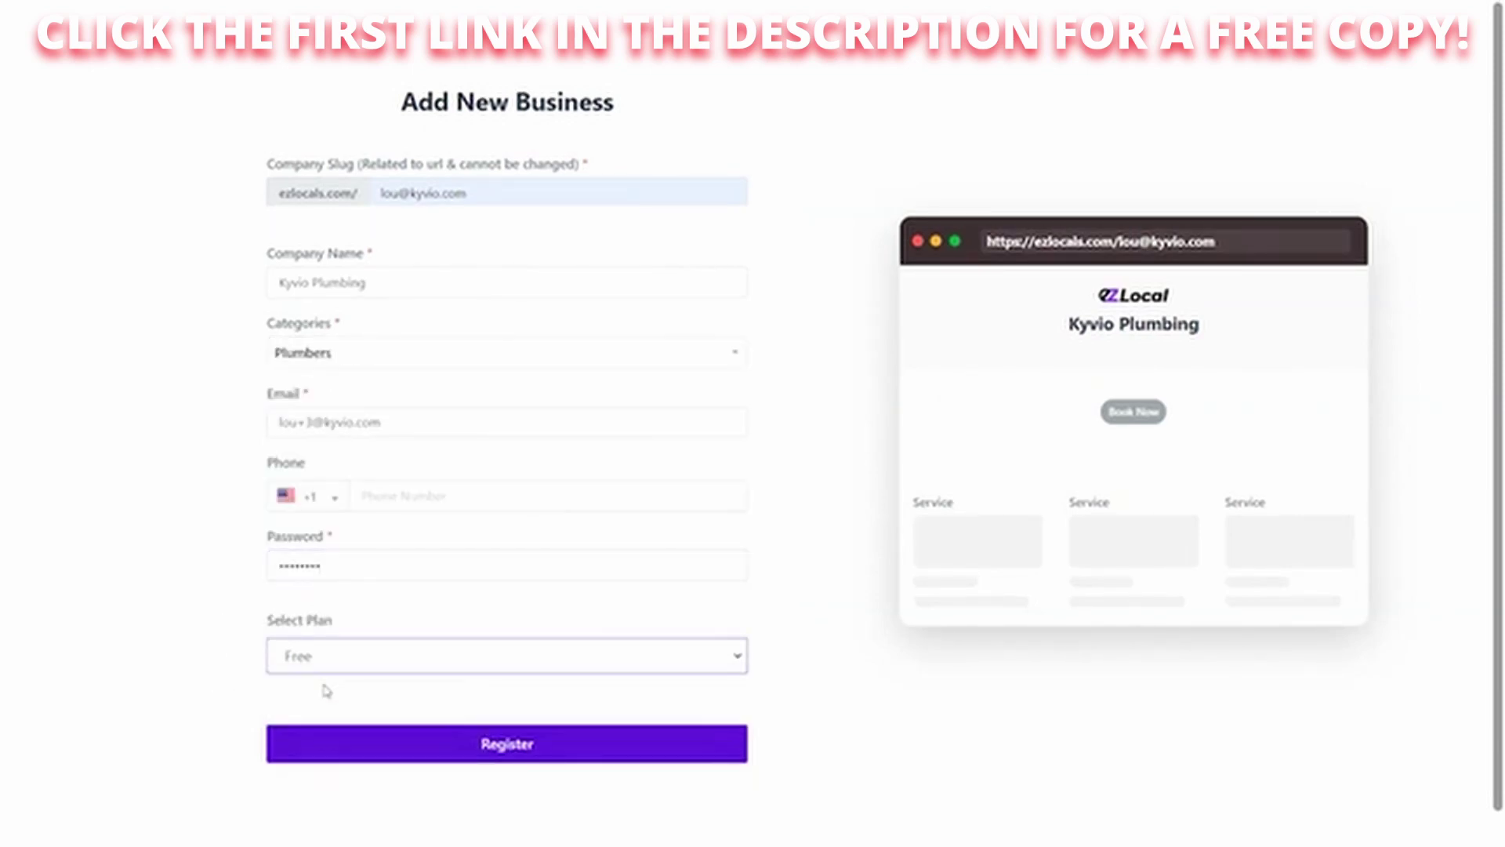
left_click(480, 751)
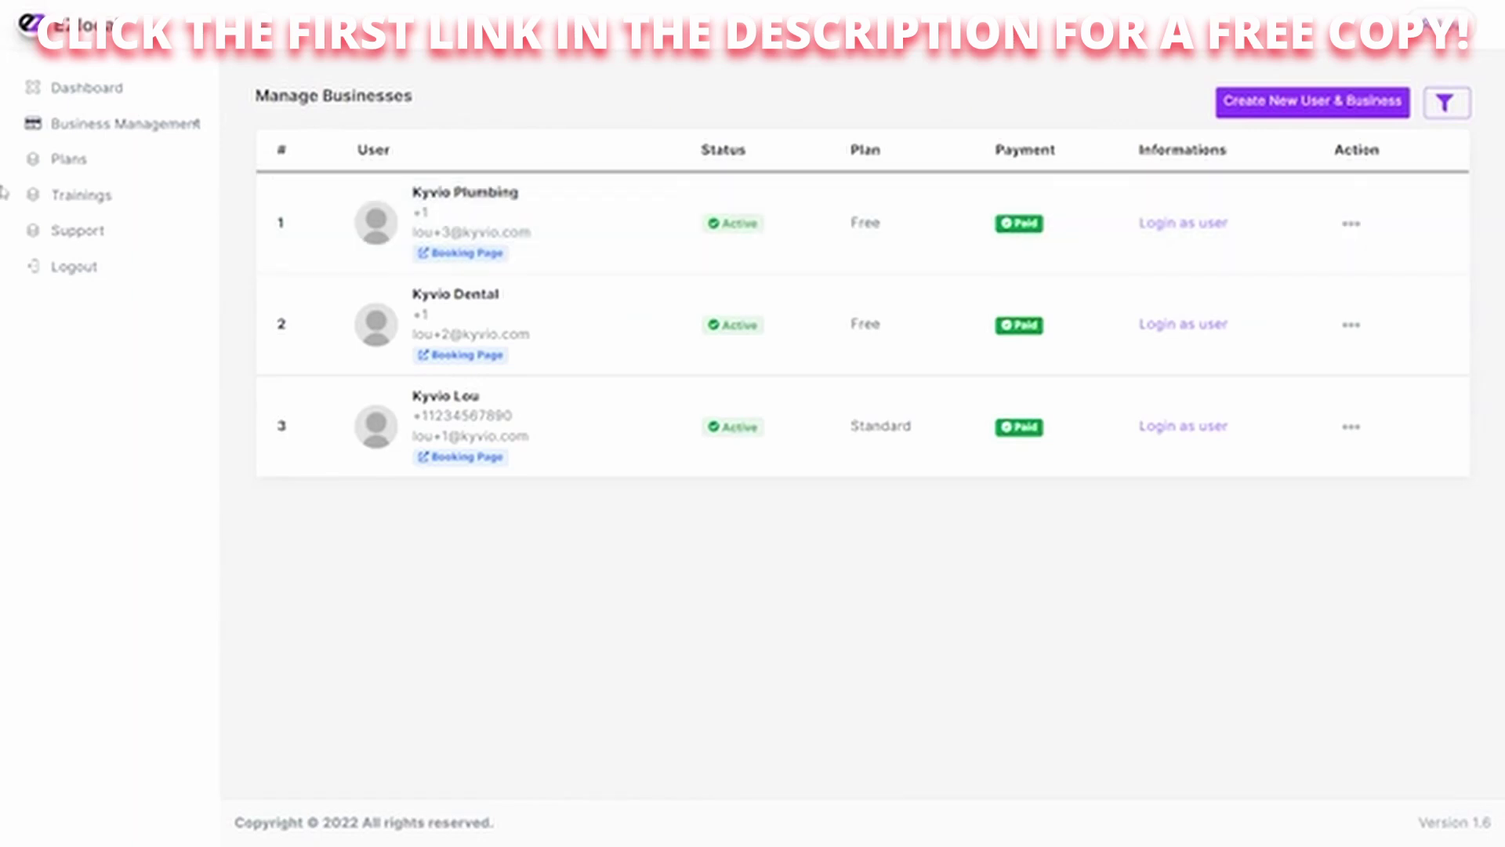
- Review the Free plan's edit page: 0.00 prices, 100 appointments, 10 services, 10 staffs limits
left_click(77, 171)
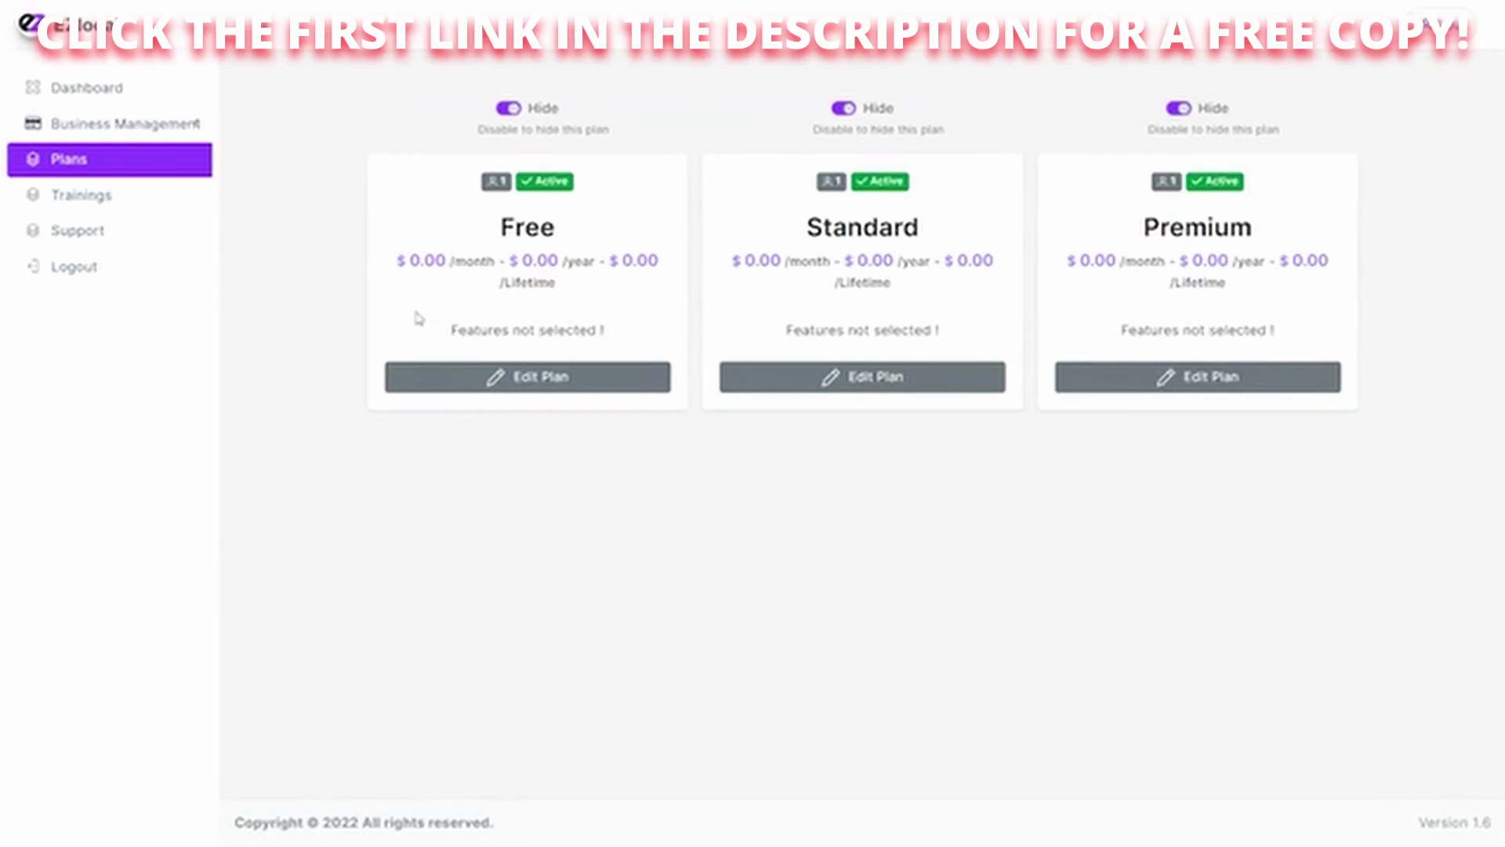
left_click(591, 390)
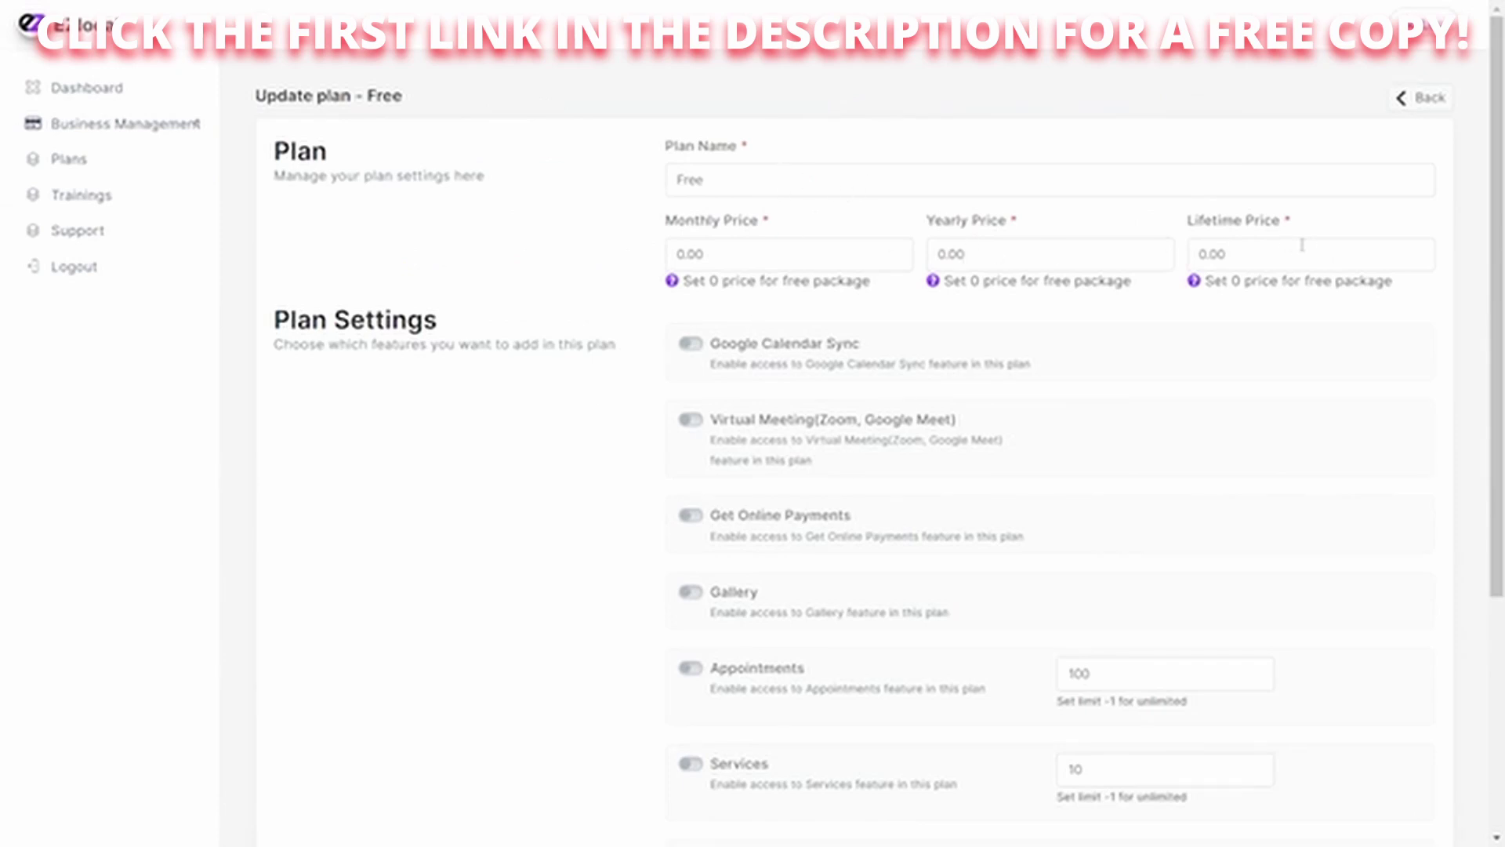
scroll(1049, 496, "down", 4)
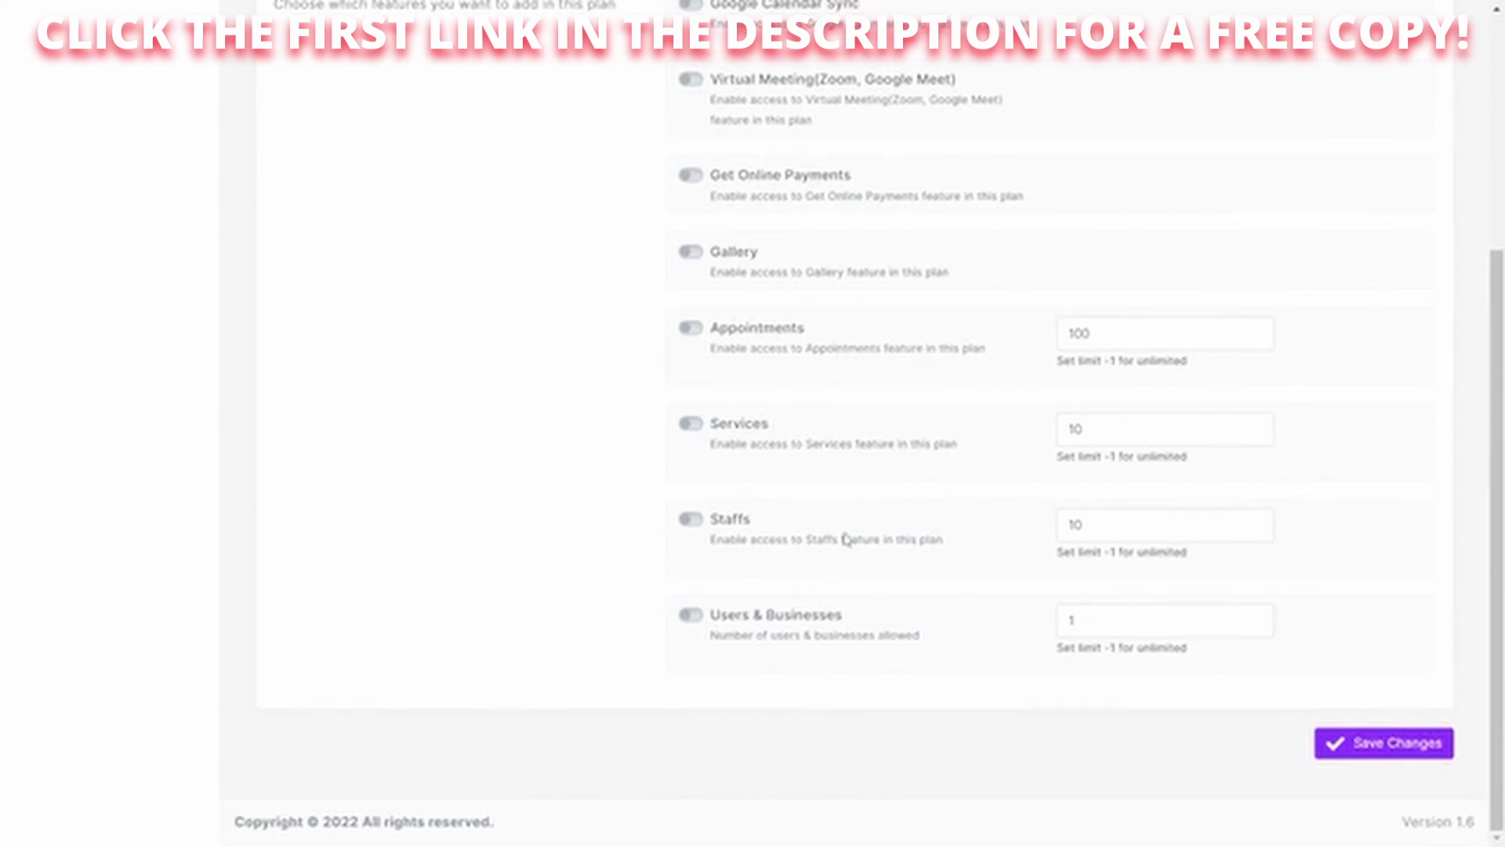
scroll(846, 540, "up", 4)
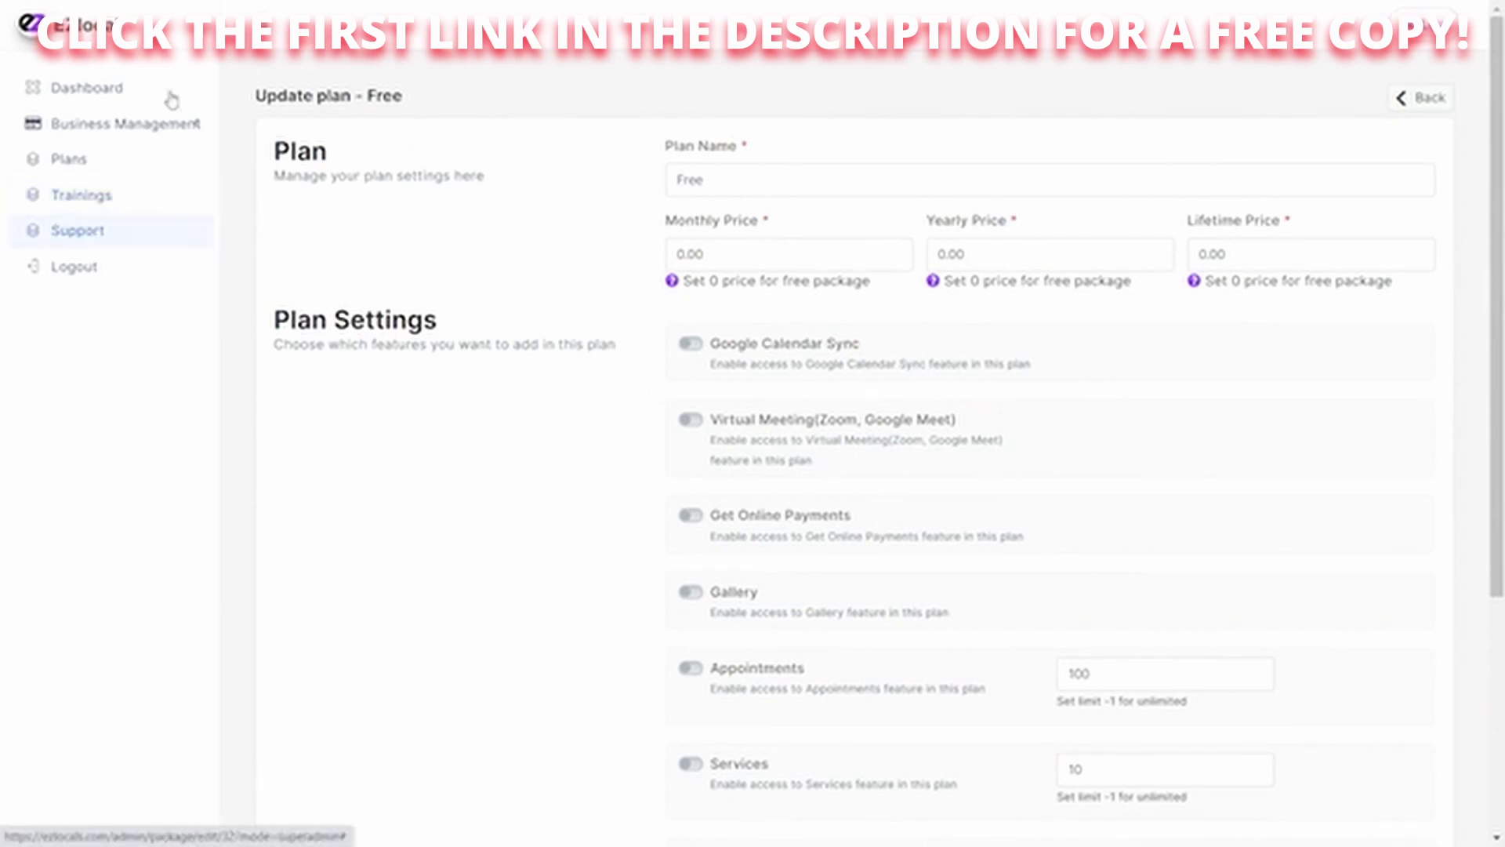
left_click(96, 124)
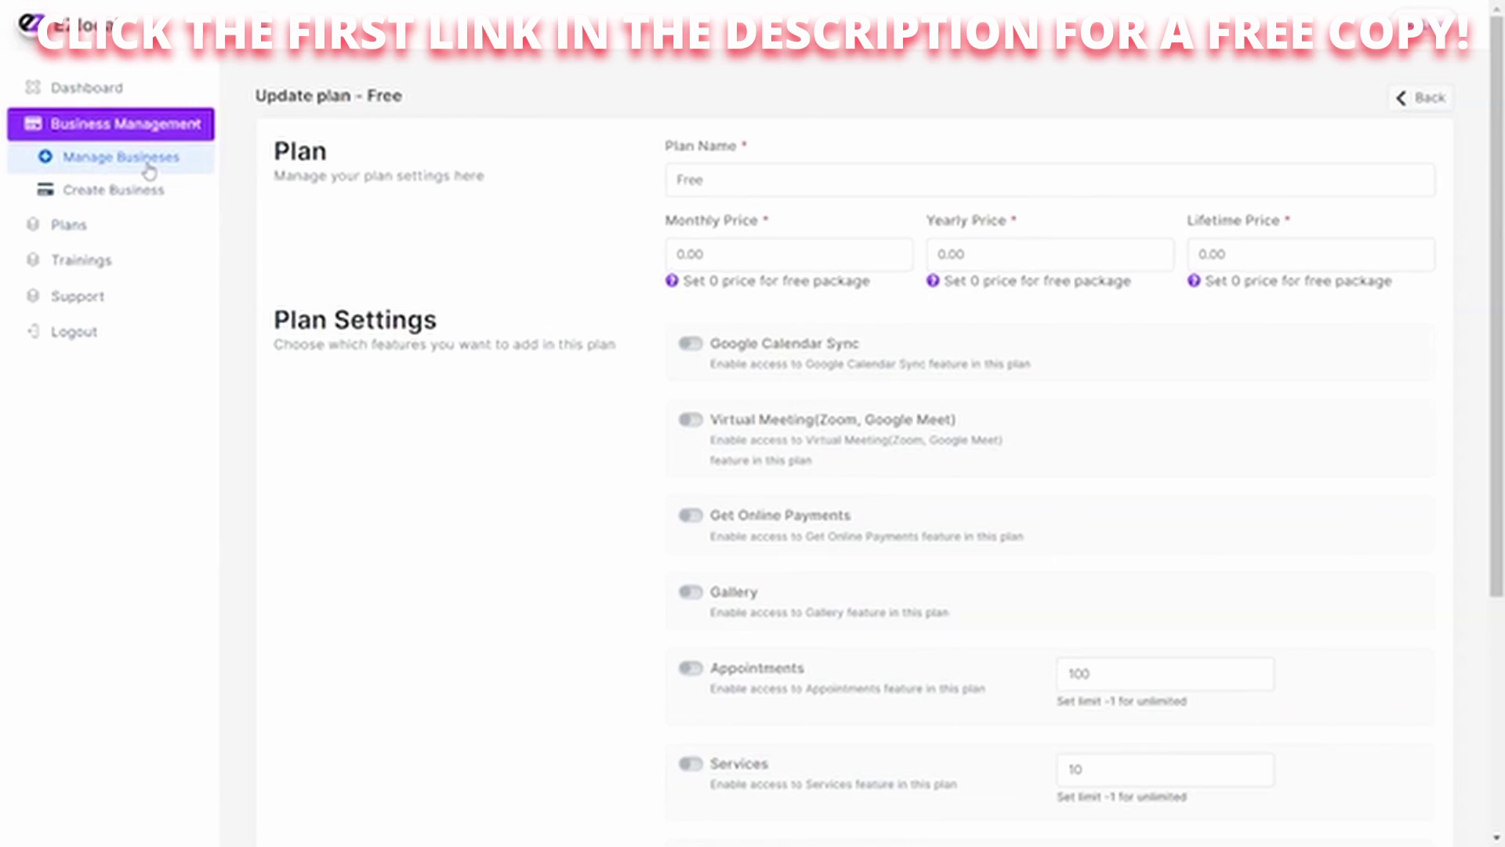
- Log in as the Kyvio Dental business and go to its working hours settings
left_click(147, 163)
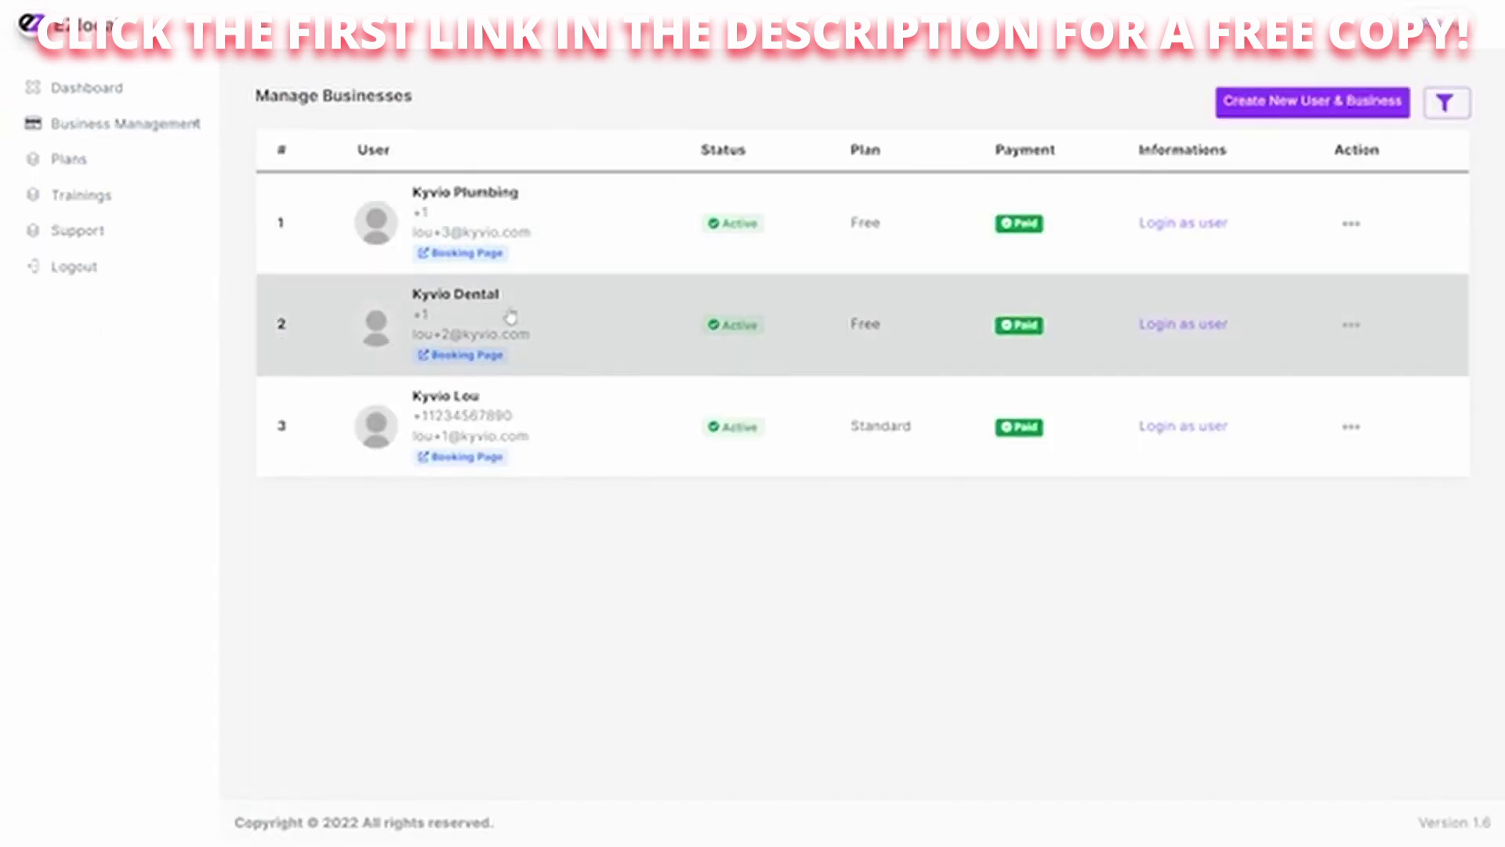
left_click(1190, 326)
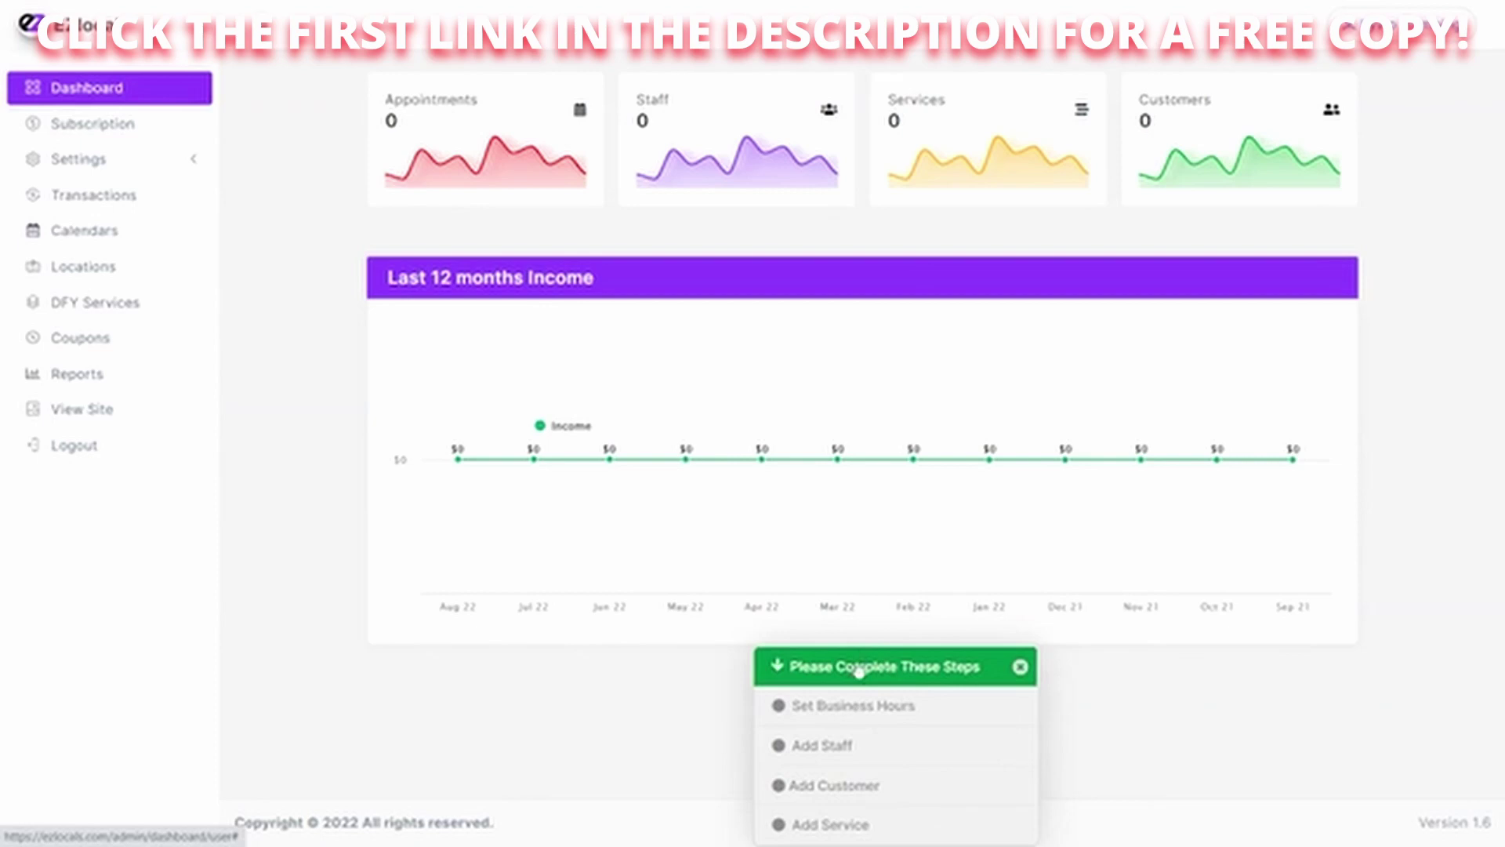
left_click(849, 710)
- Enable Monday's working hours and add an empty break slot with start and end times
left_click(601, 187)
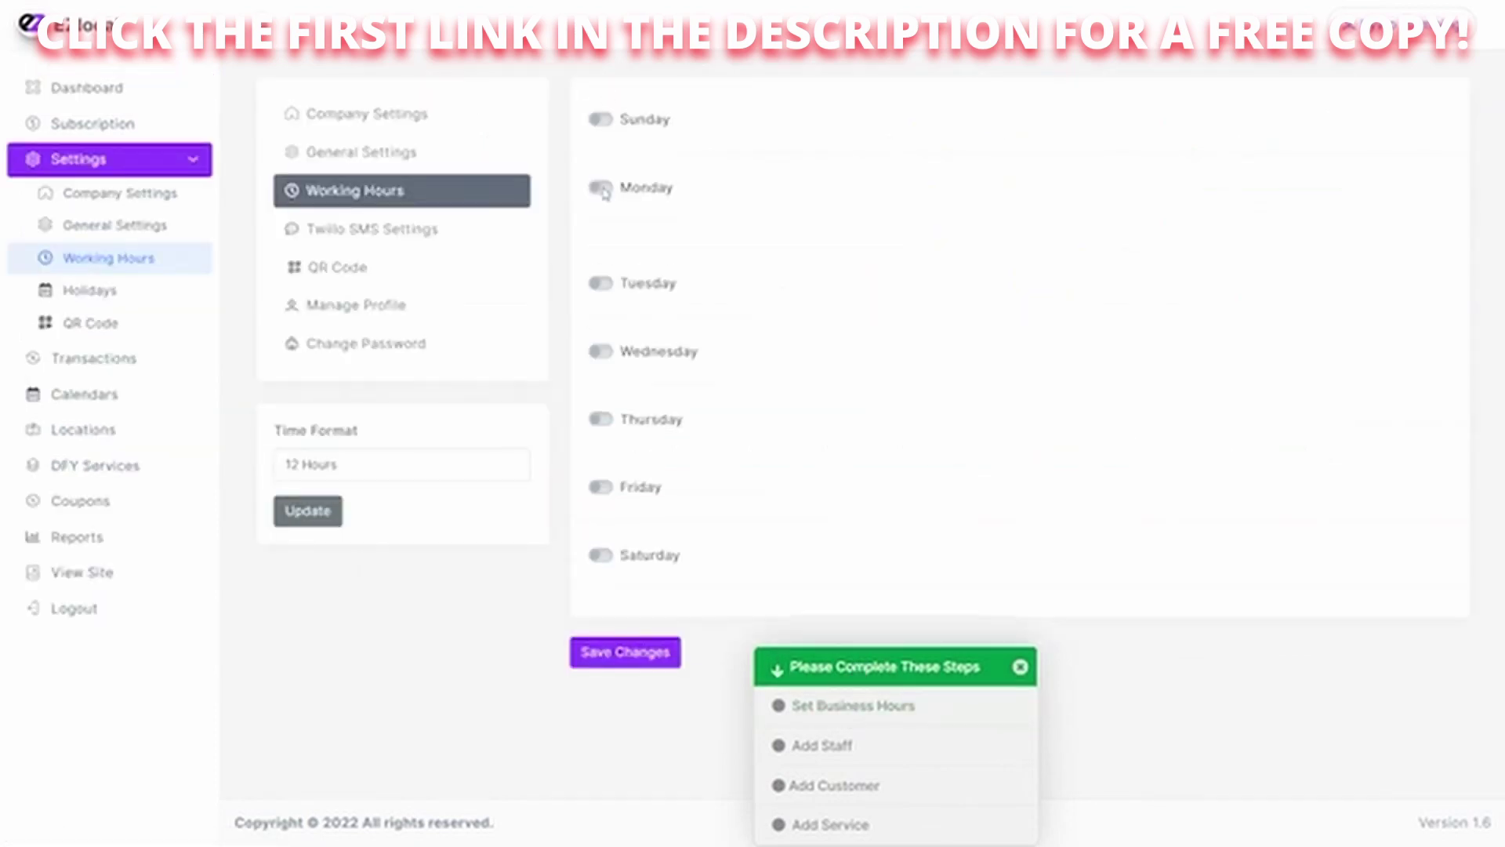
left_click(773, 233)
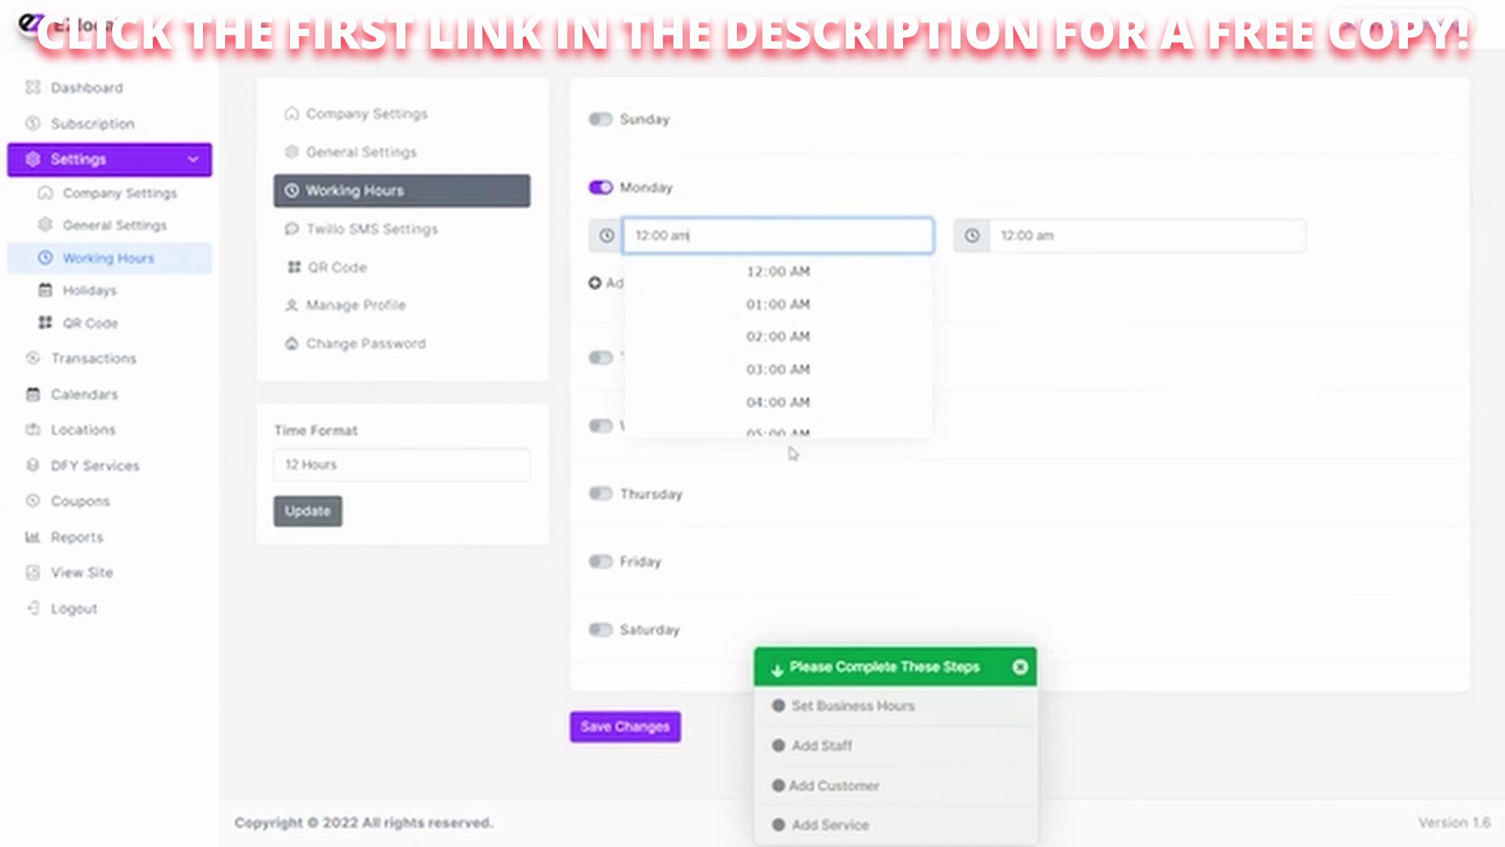
left_click(577, 301)
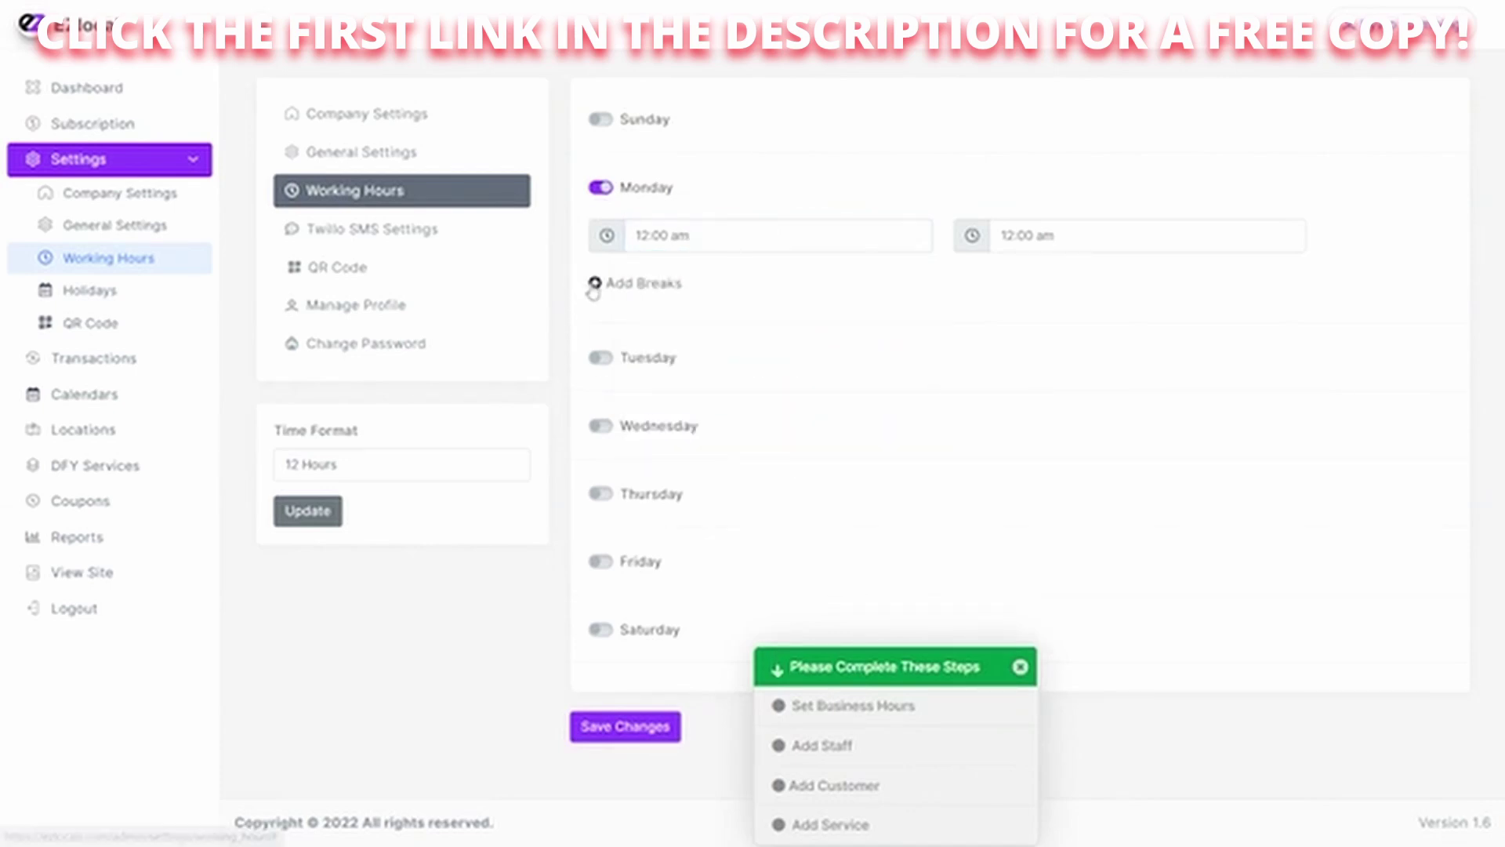
left_click(594, 284)
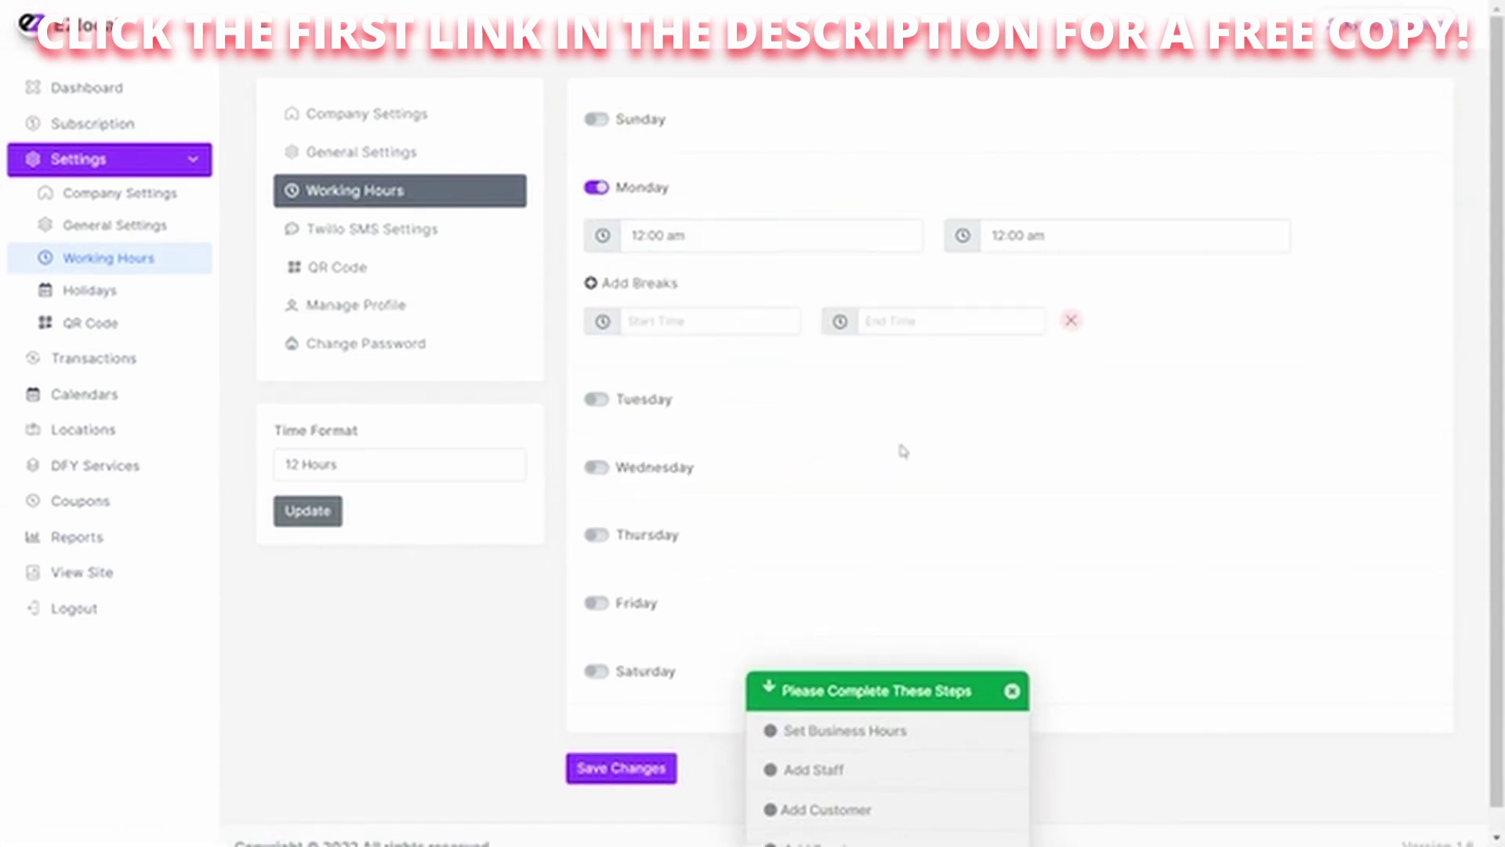
scroll(817, 435, "down", 1)
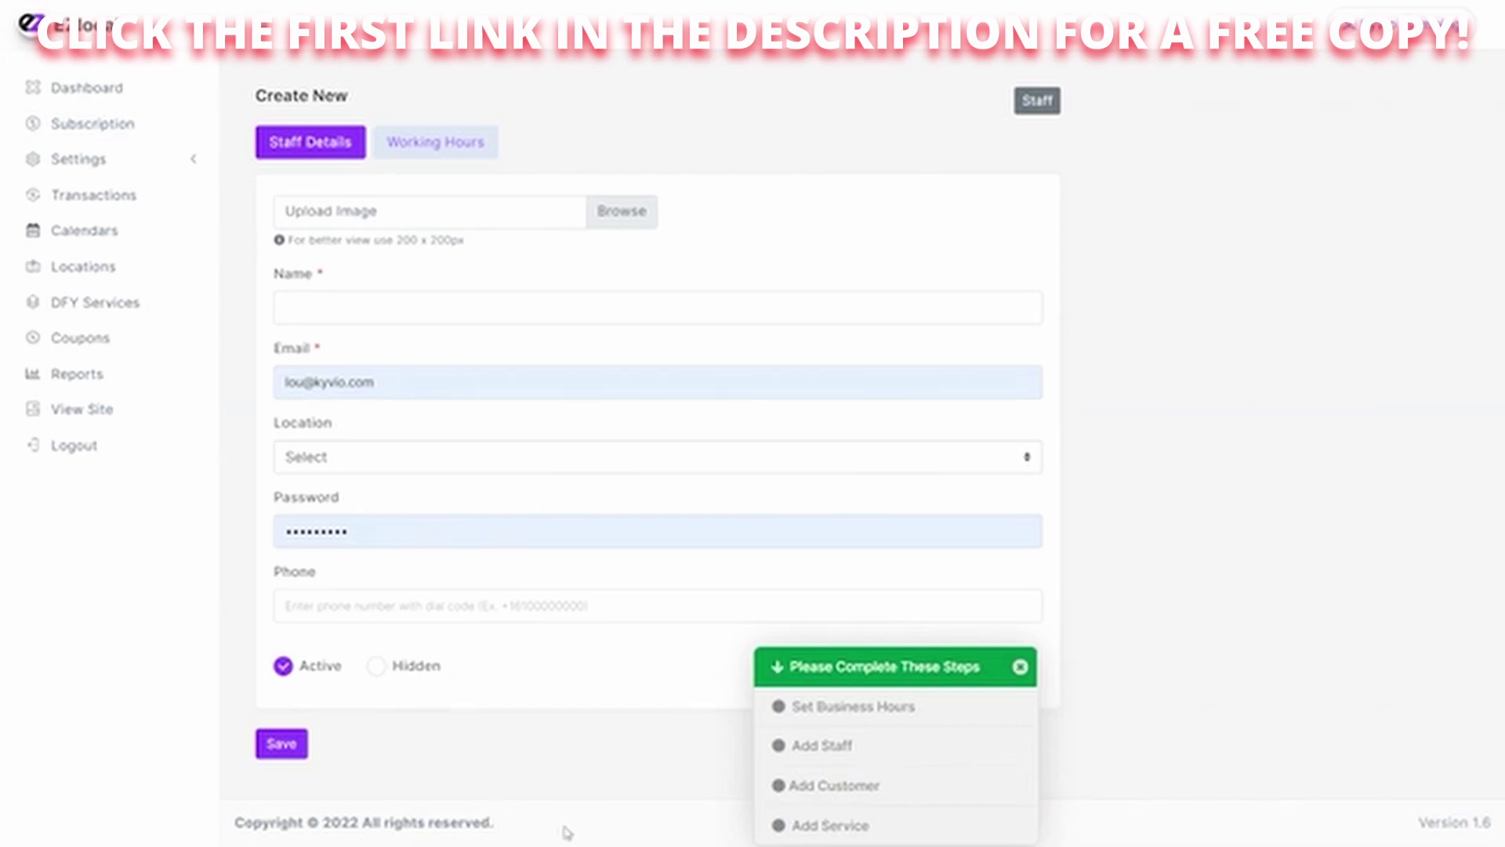
- Go through the customers and services lists to a blank Create New service form
left_click(855, 792)
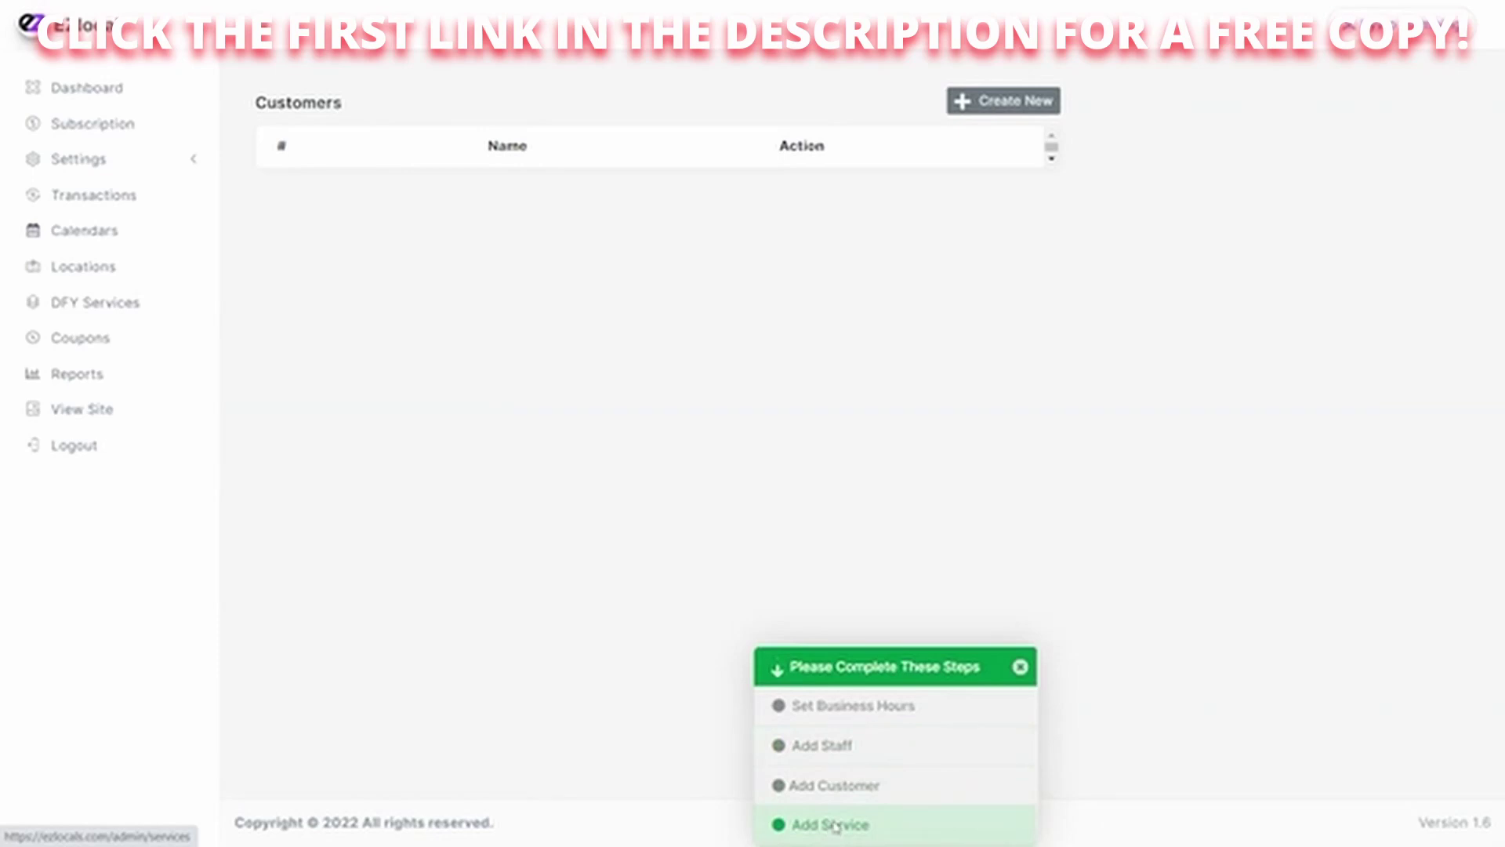
left_click(836, 825)
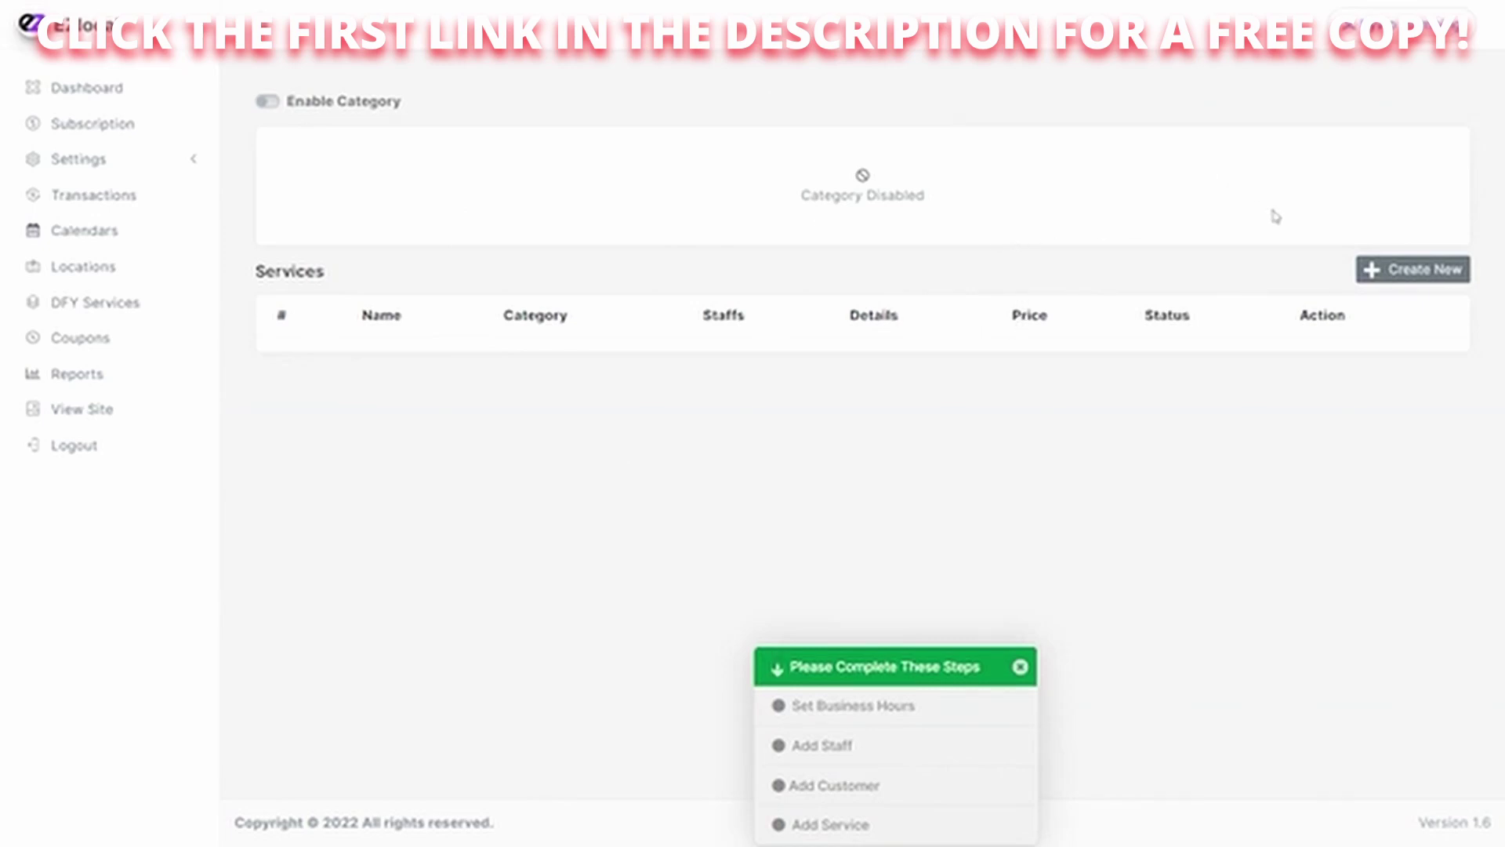
left_click(1412, 271)
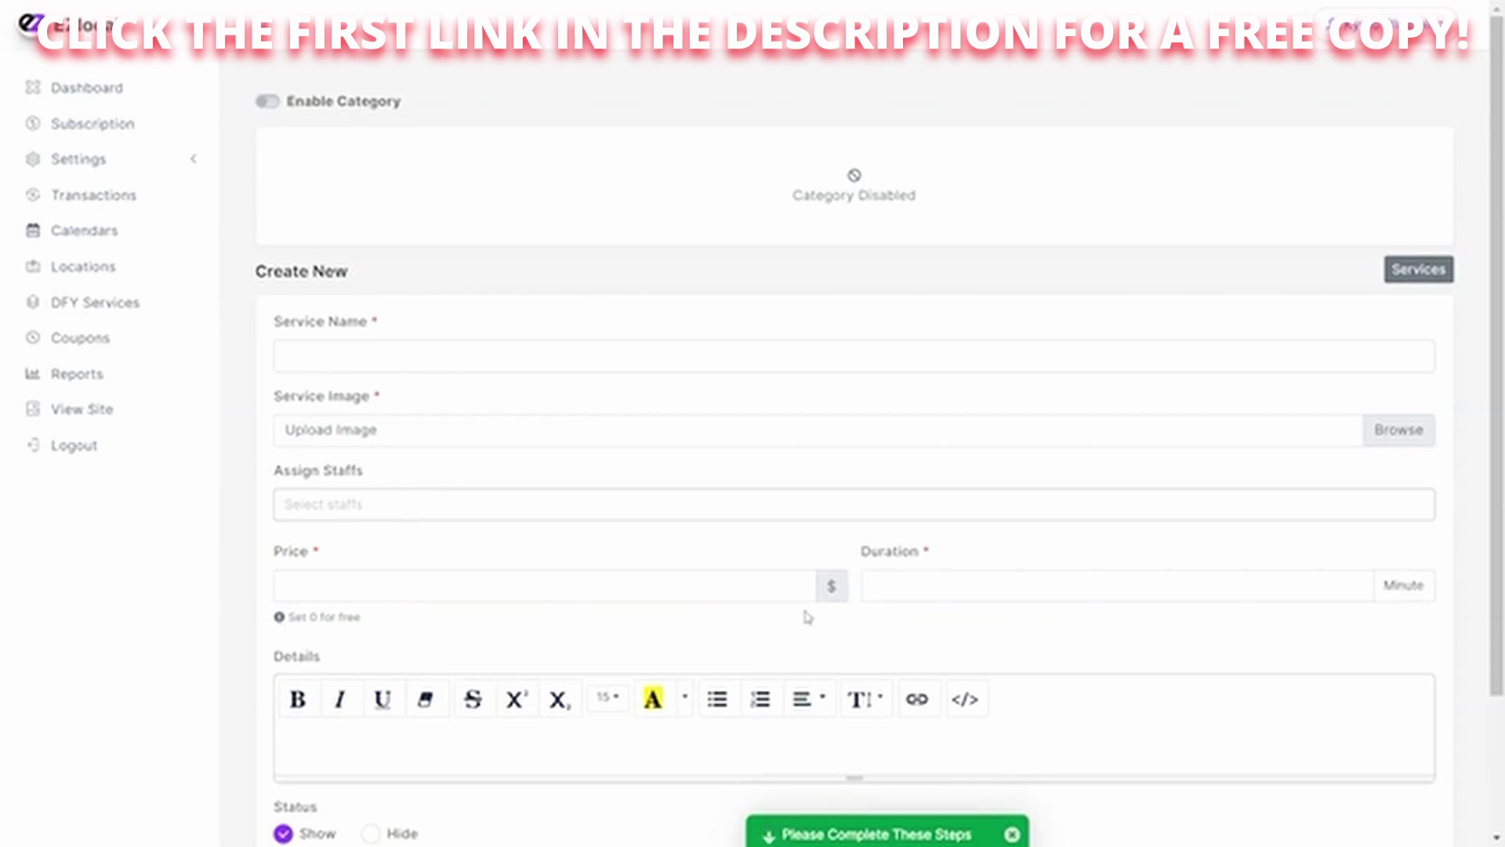
scroll(329, 580, "down", 3)
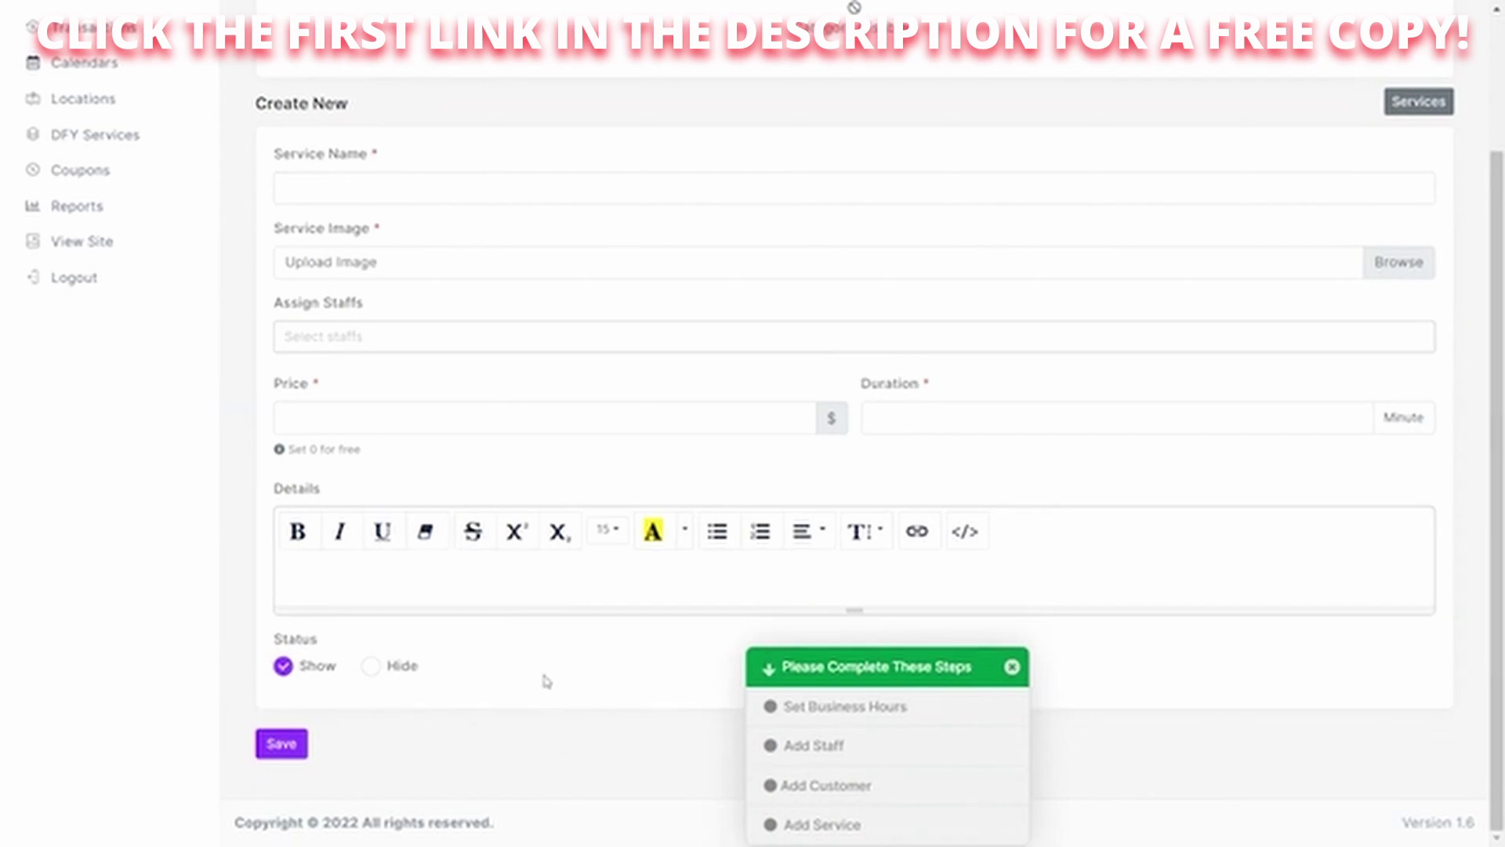
scroll(236, 584, "up", 3)
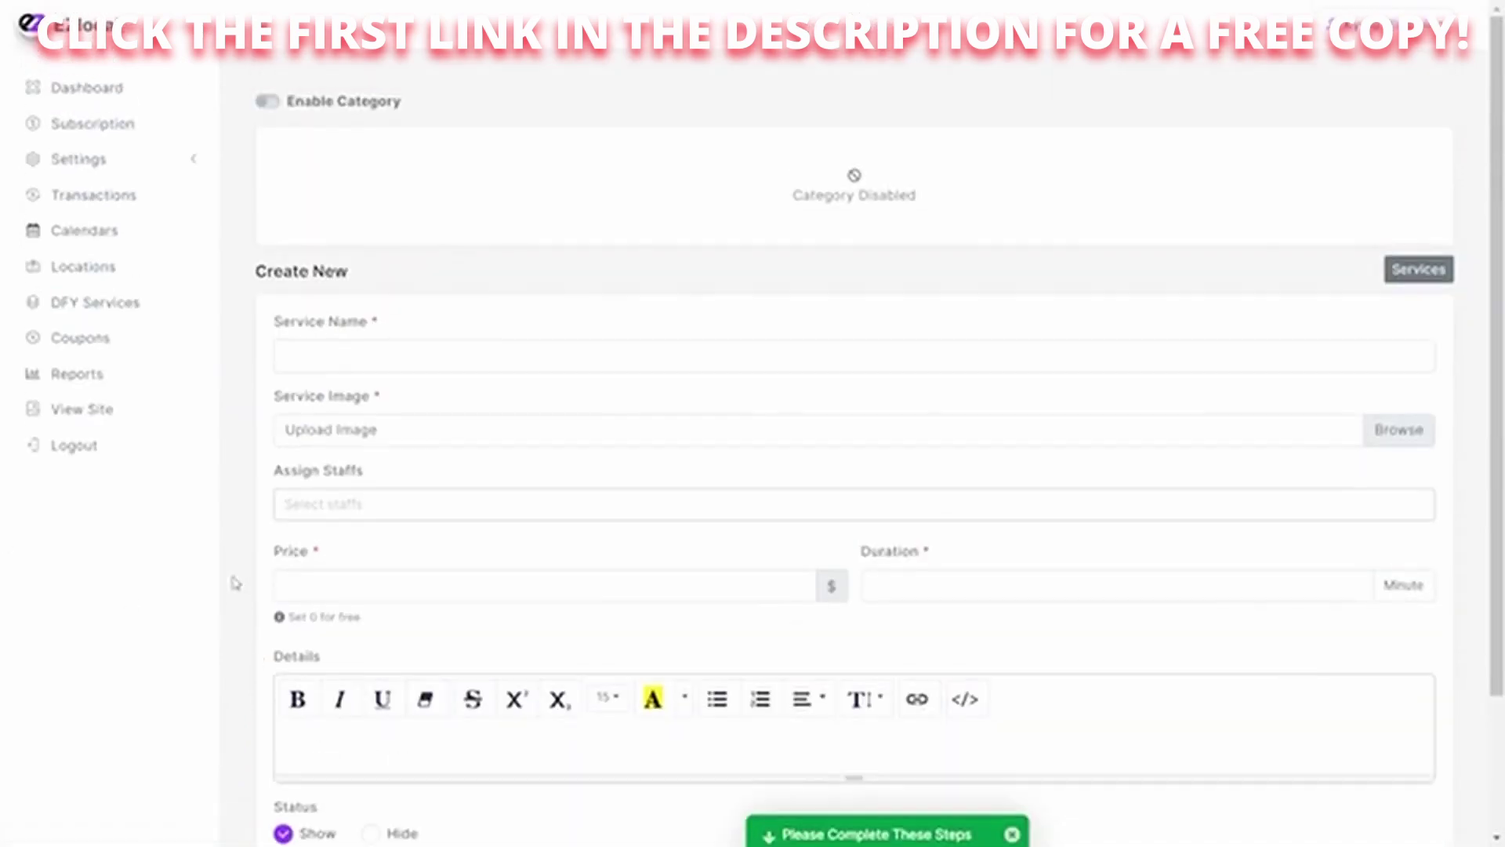
- Compare subscription prices monthly, yearly, then lifetime (Standard $15.00, Free $0.00)
left_click(71, 128)
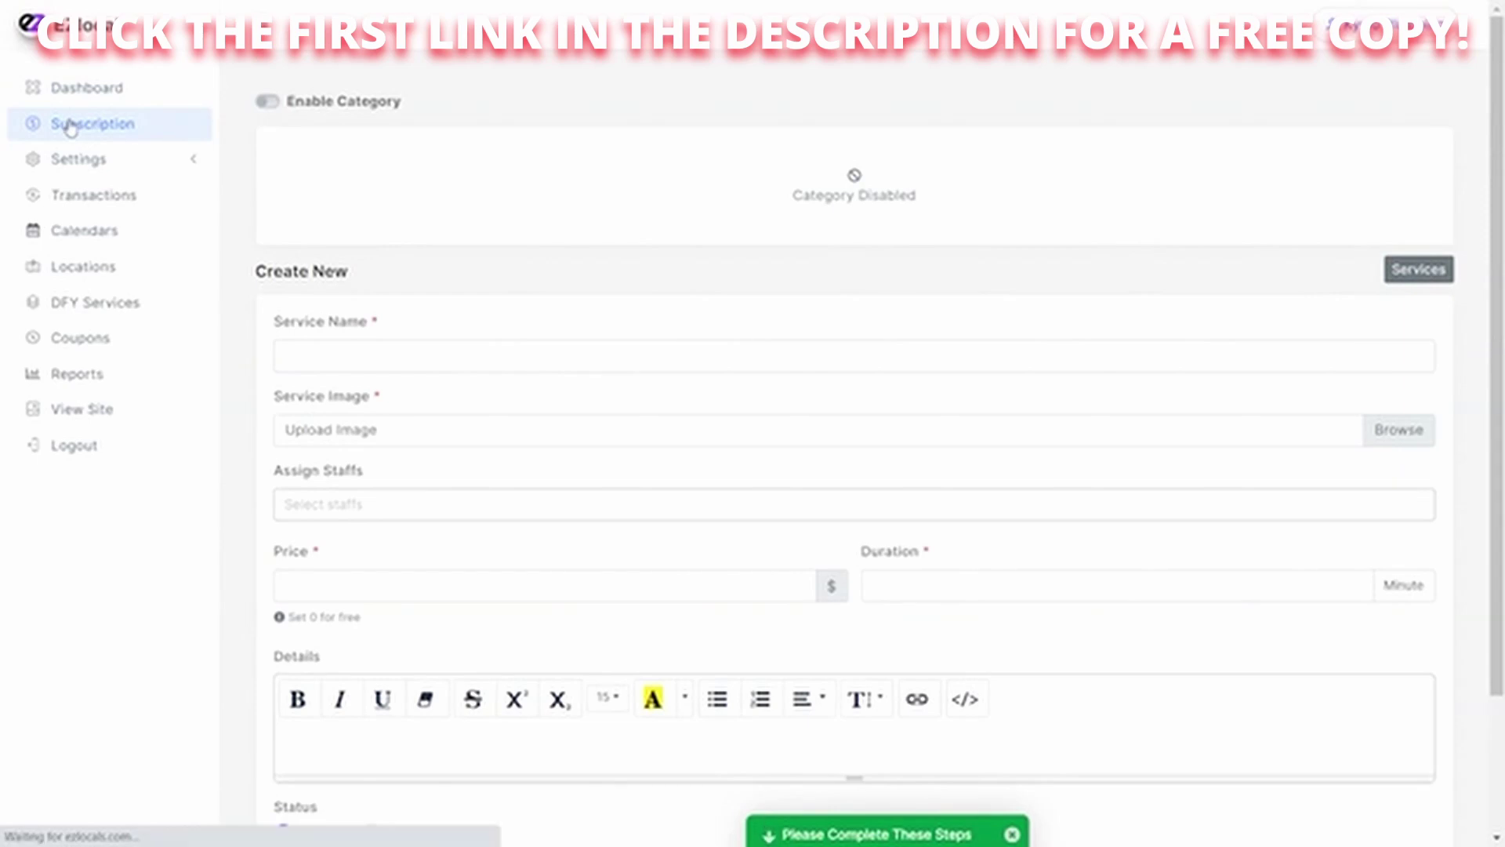
scroll(999, 566, "down", 5)
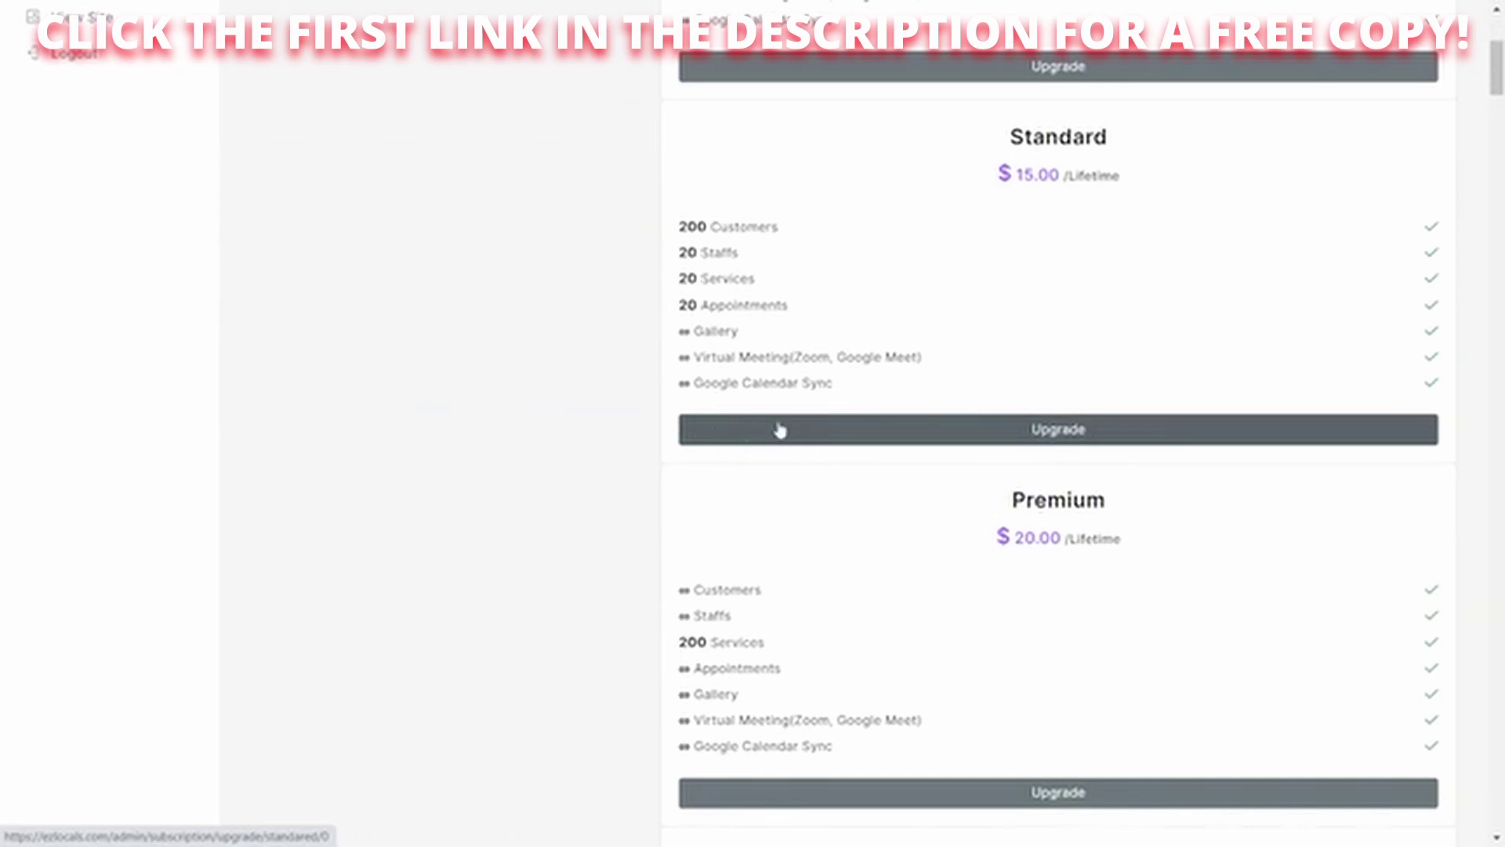
scroll(725, 613, "up", 1)
scroll(759, 725, "up", 4)
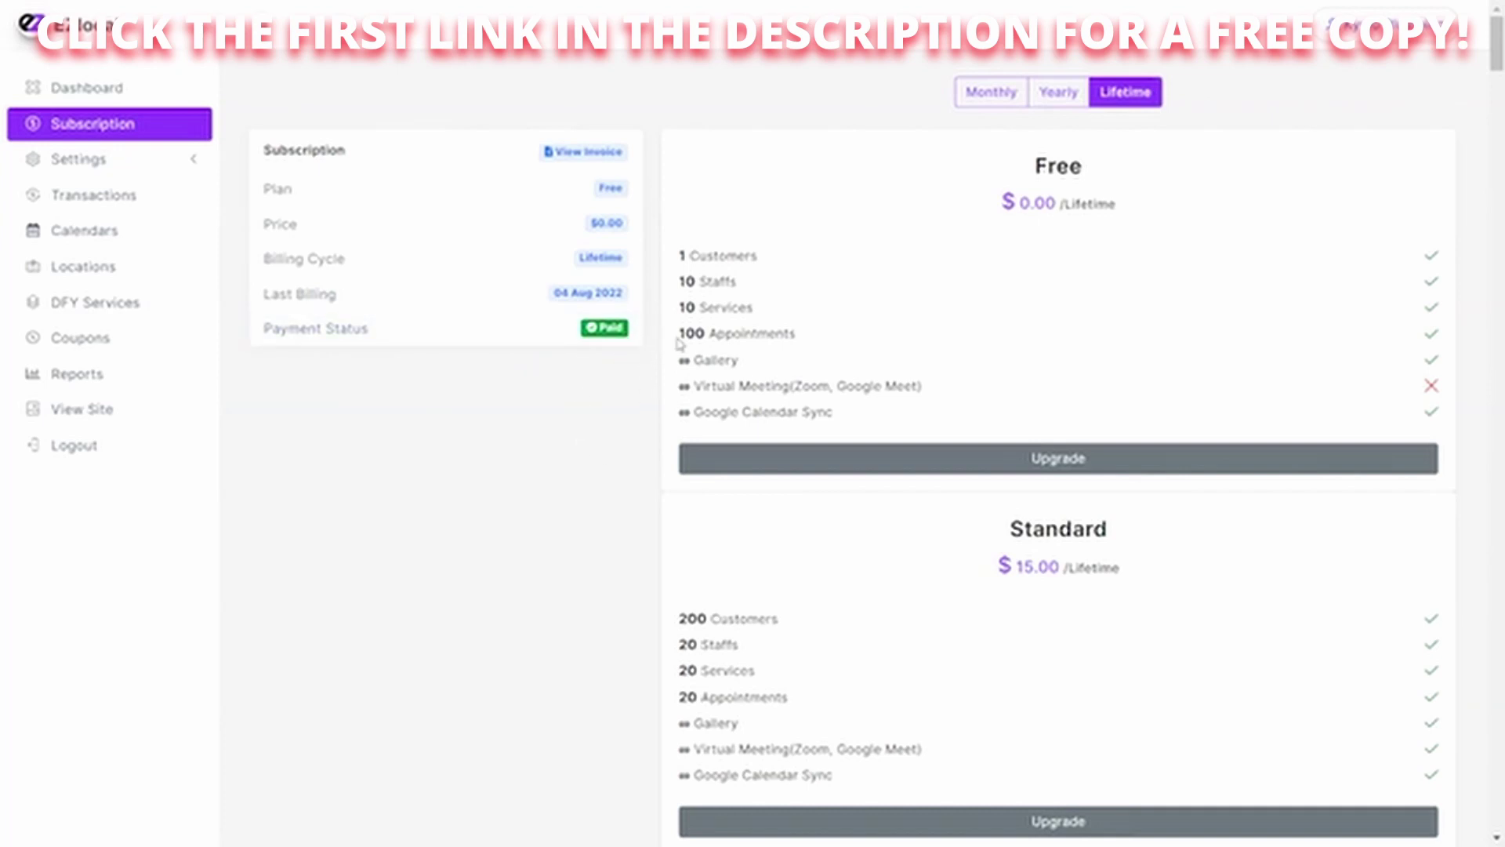
left_click(976, 99)
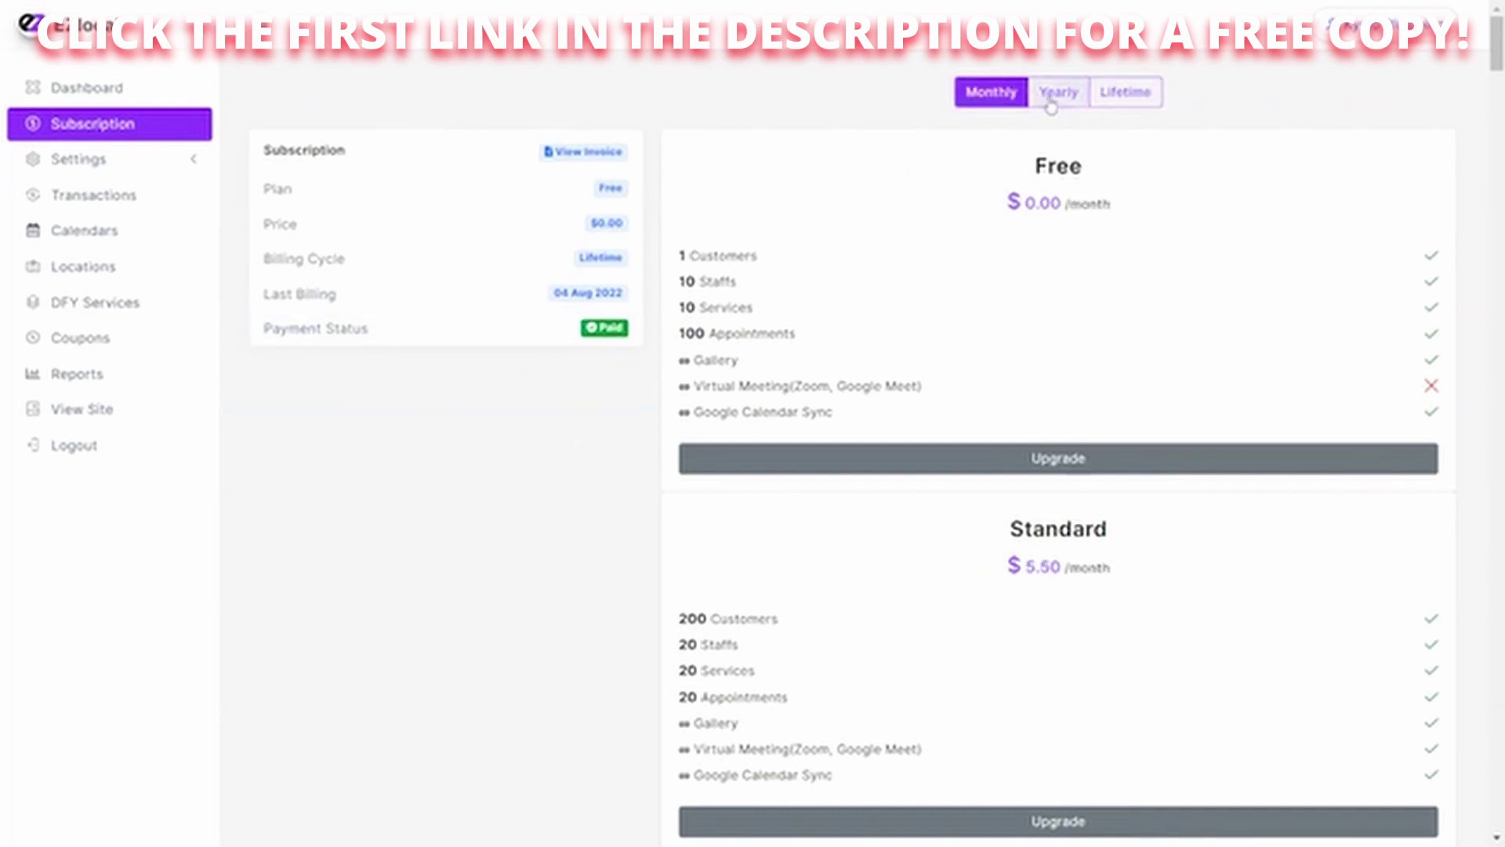
left_click(1053, 97)
left_click(1123, 94)
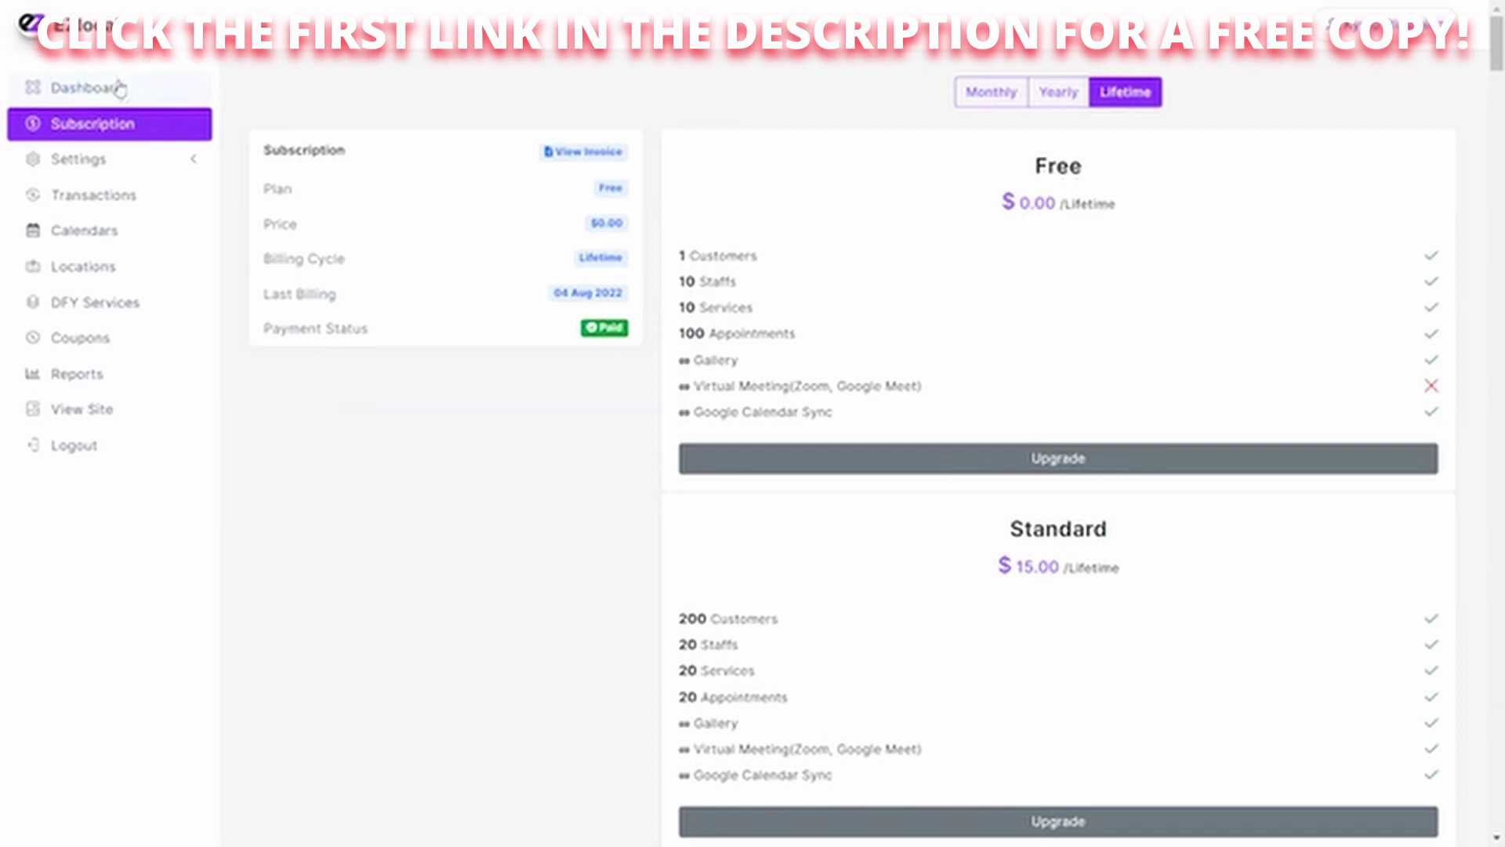
- Expand Settings and scroll through the Company Settings page
left_click(106, 157)
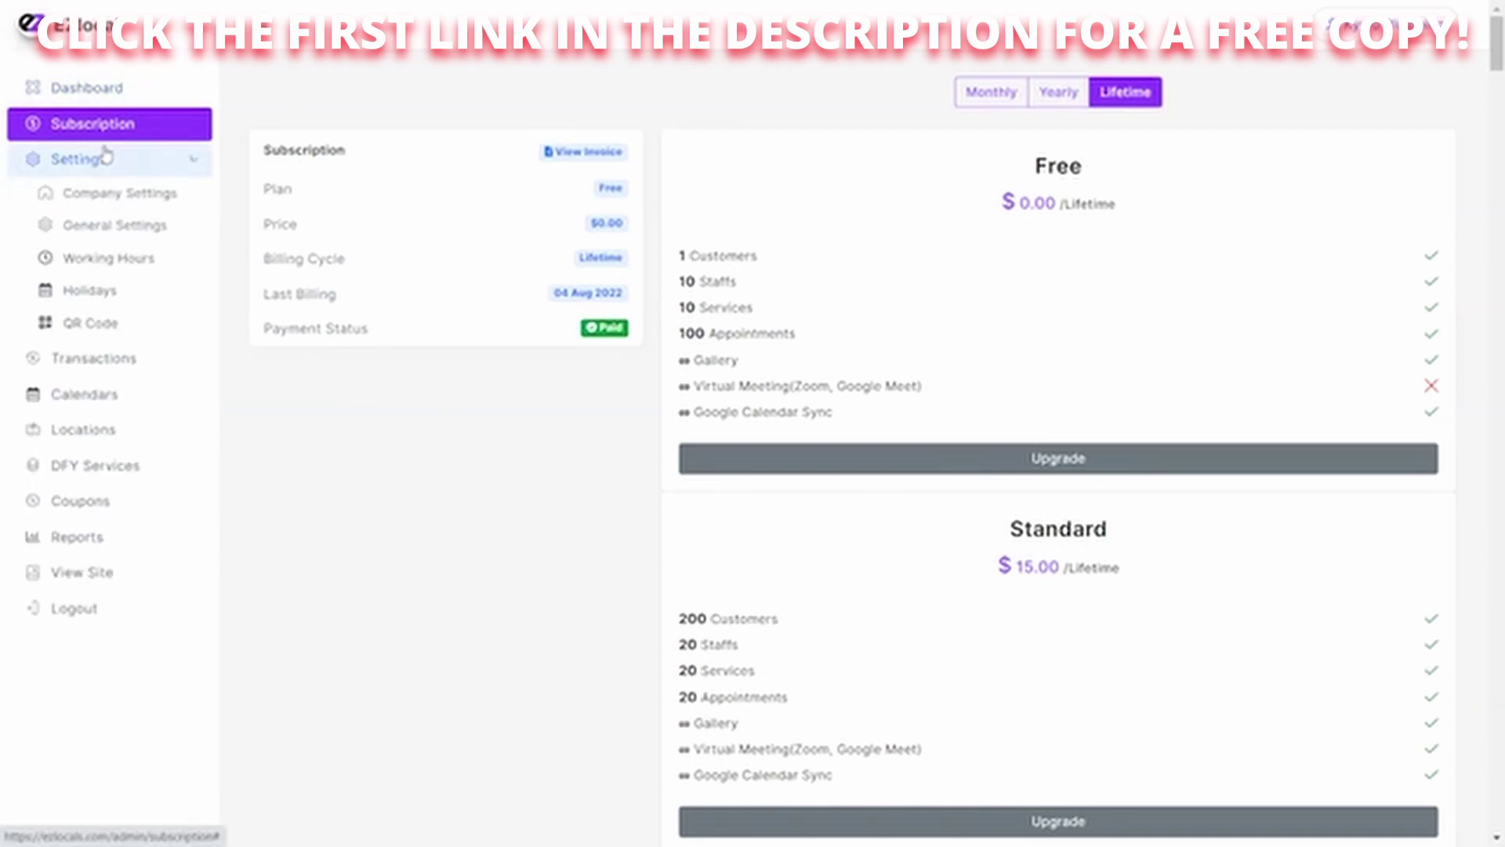
left_click(102, 201)
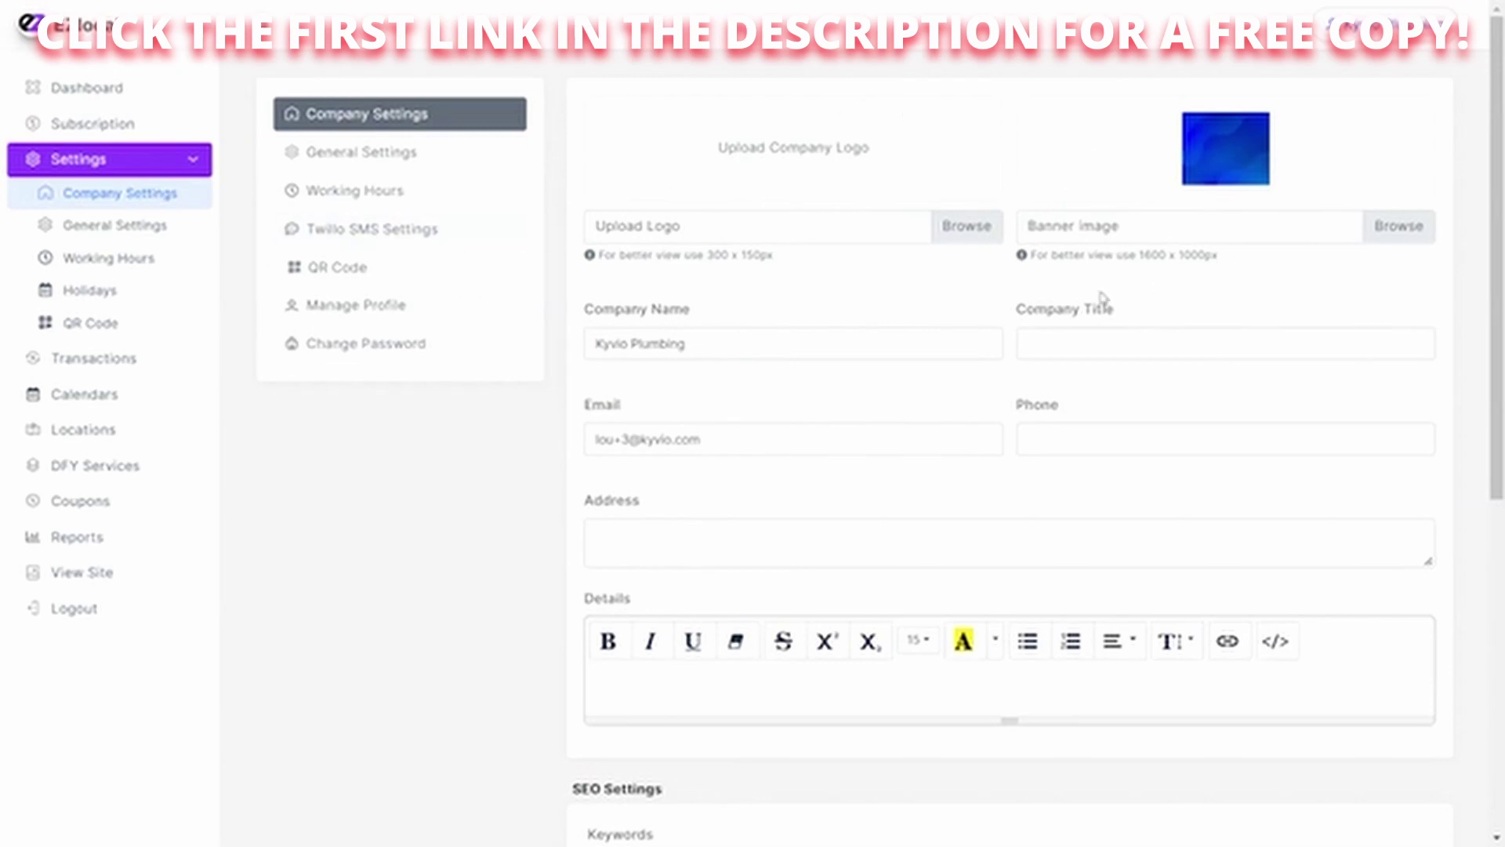
scroll(907, 527, "down", 6)
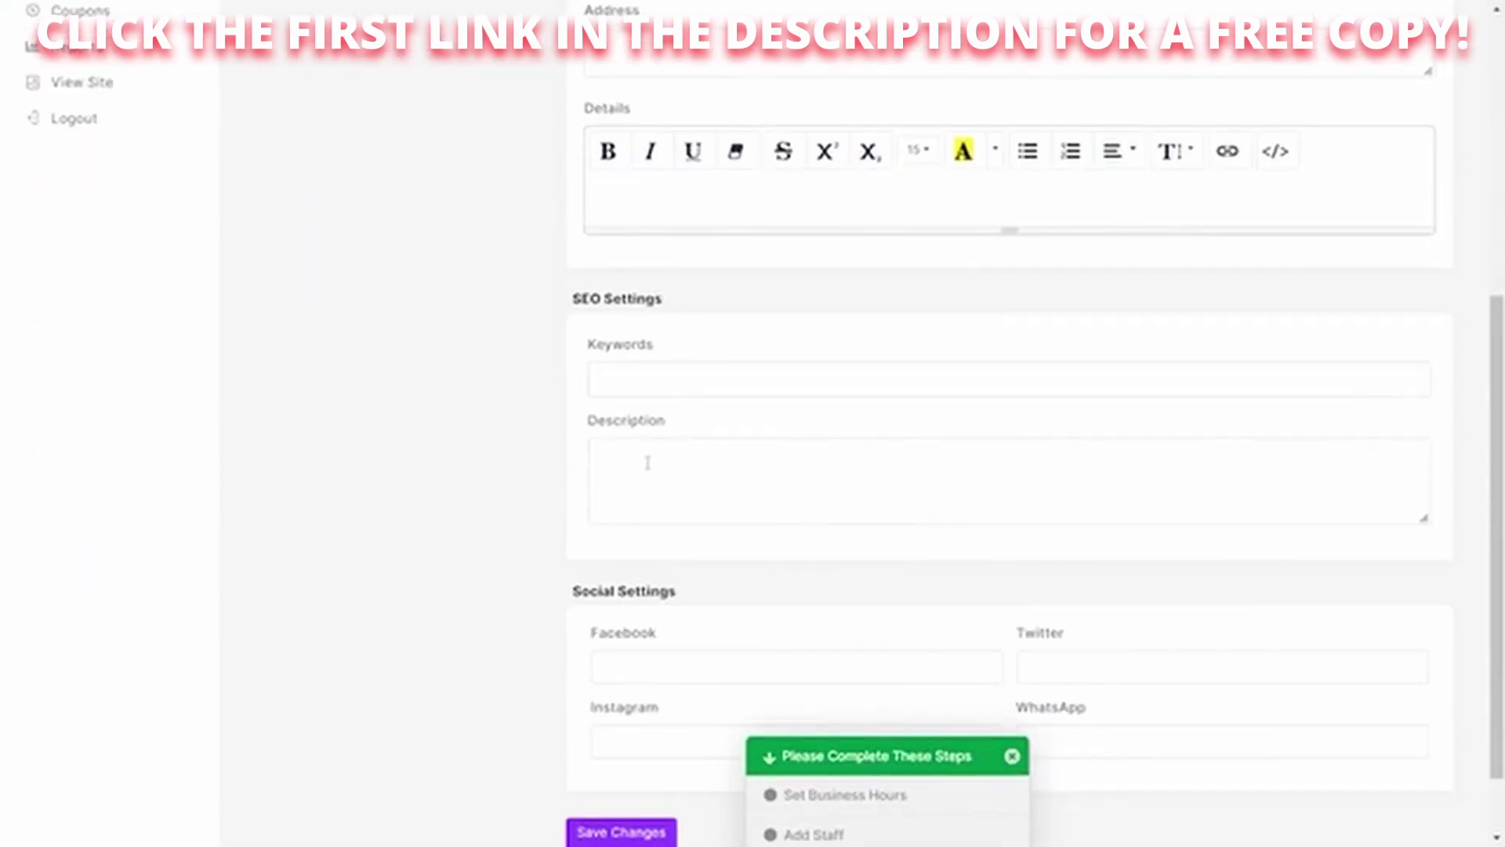
scroll(648, 462, "down", 1)
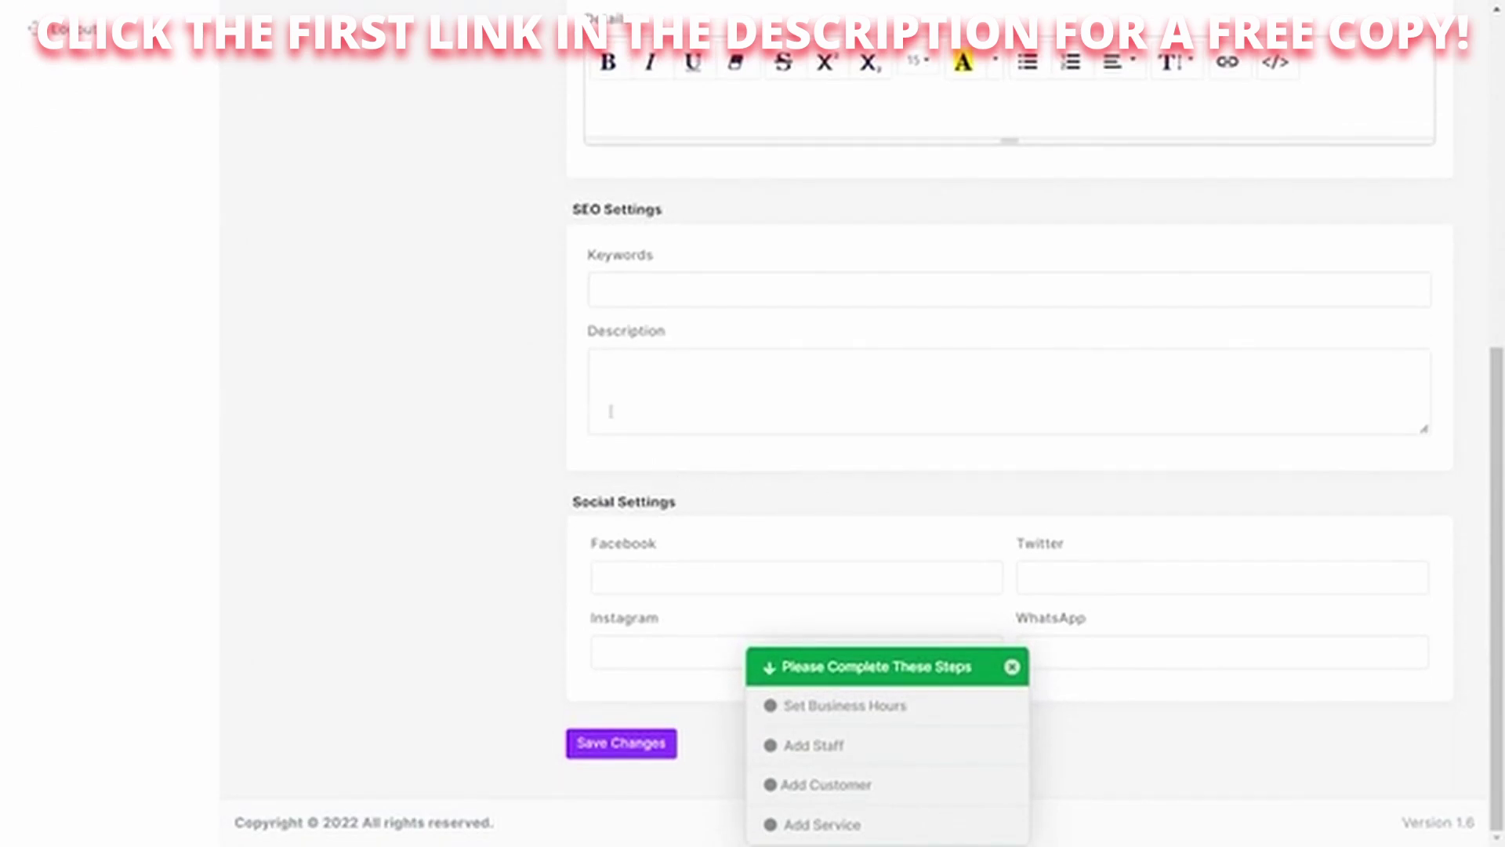
scroll(194, 382, "up", 5)
scroll(194, 381, "up", 3)
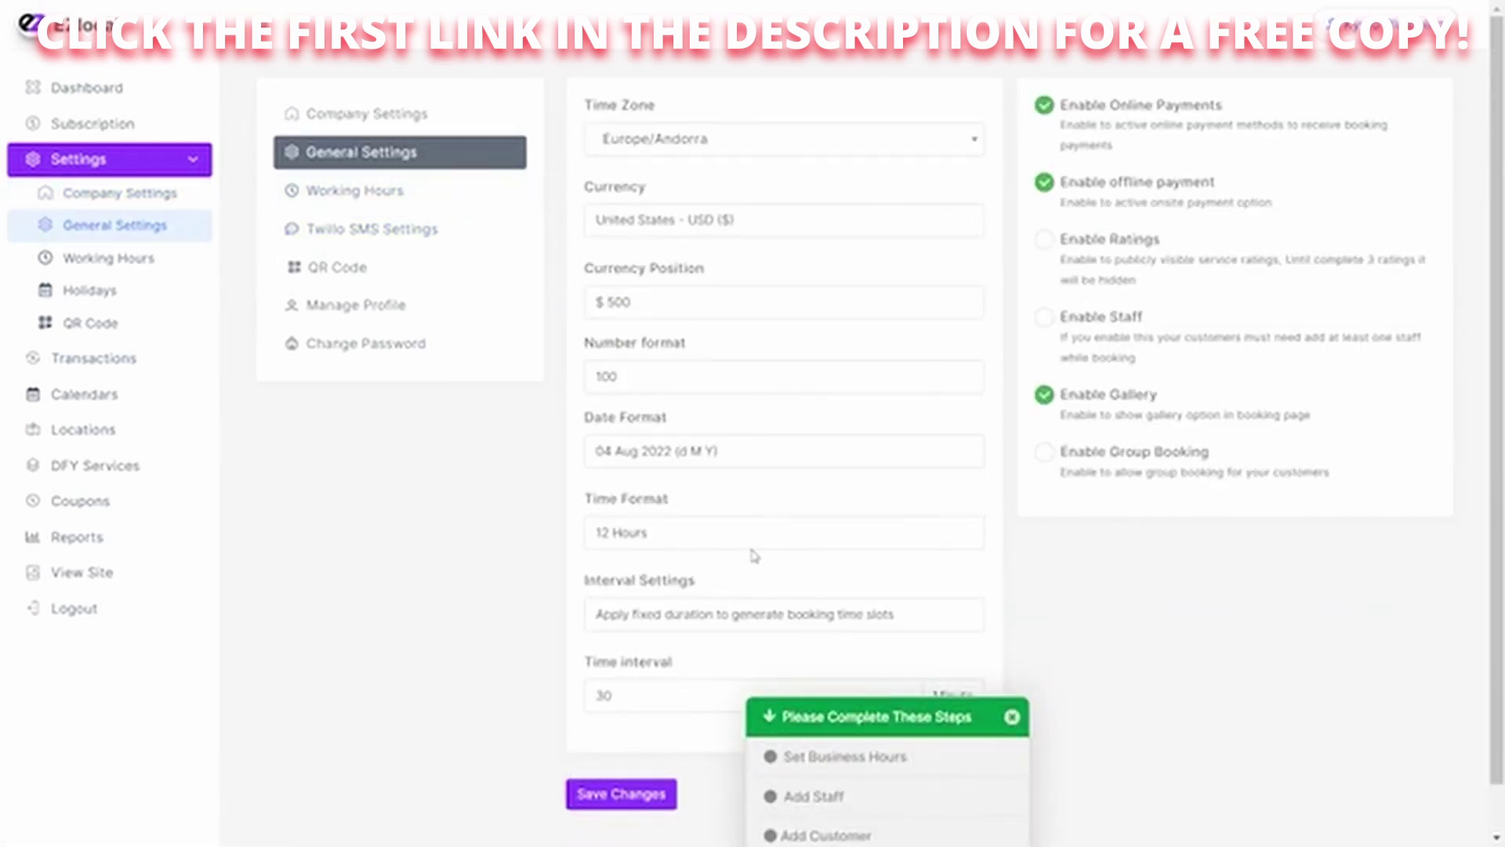
scroll(682, 619, "down", 1)
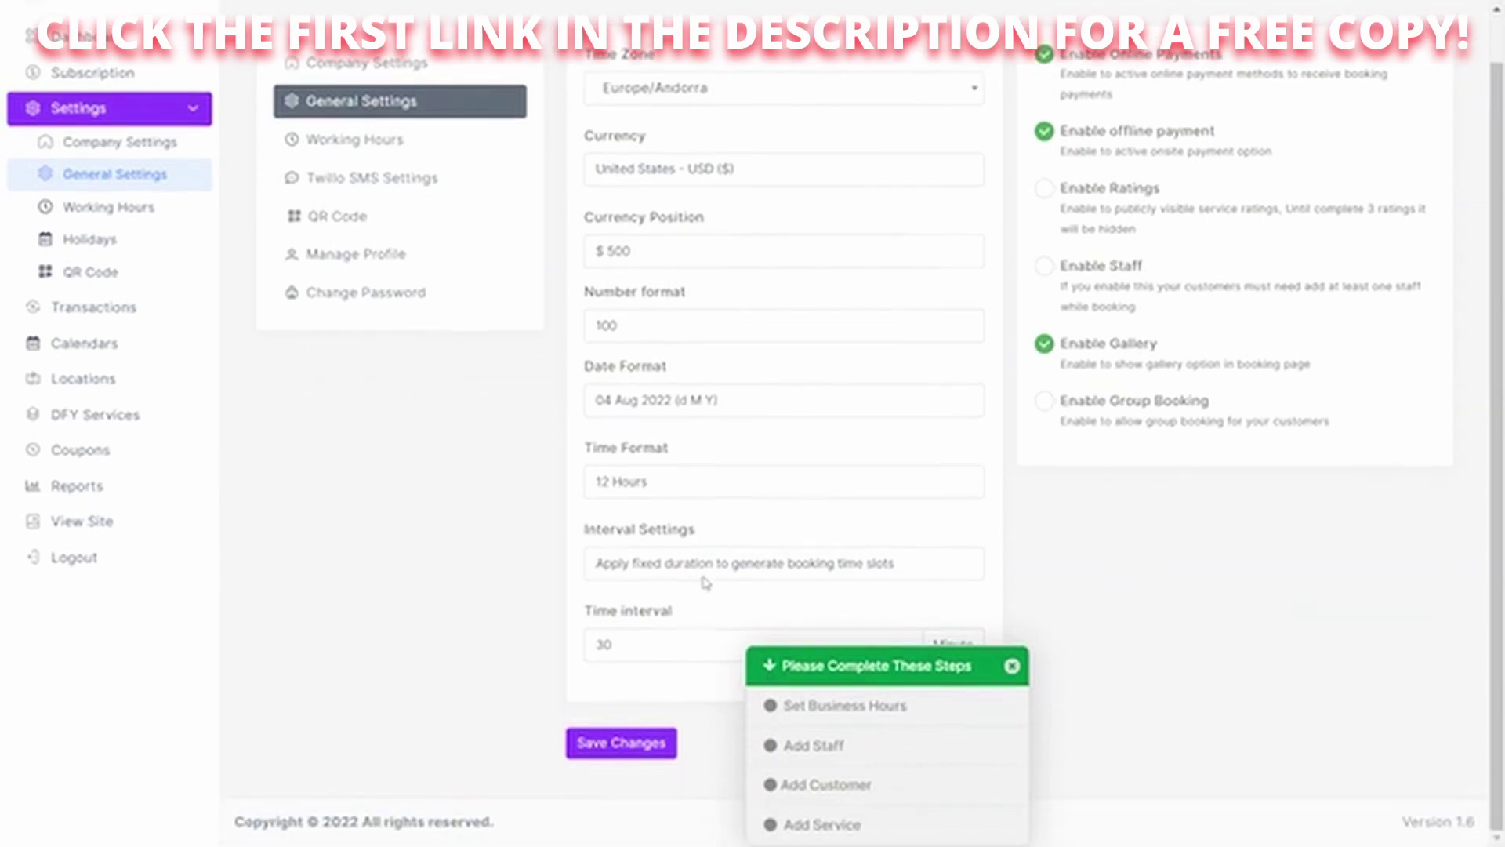
scroll(774, 513, "up", 1)
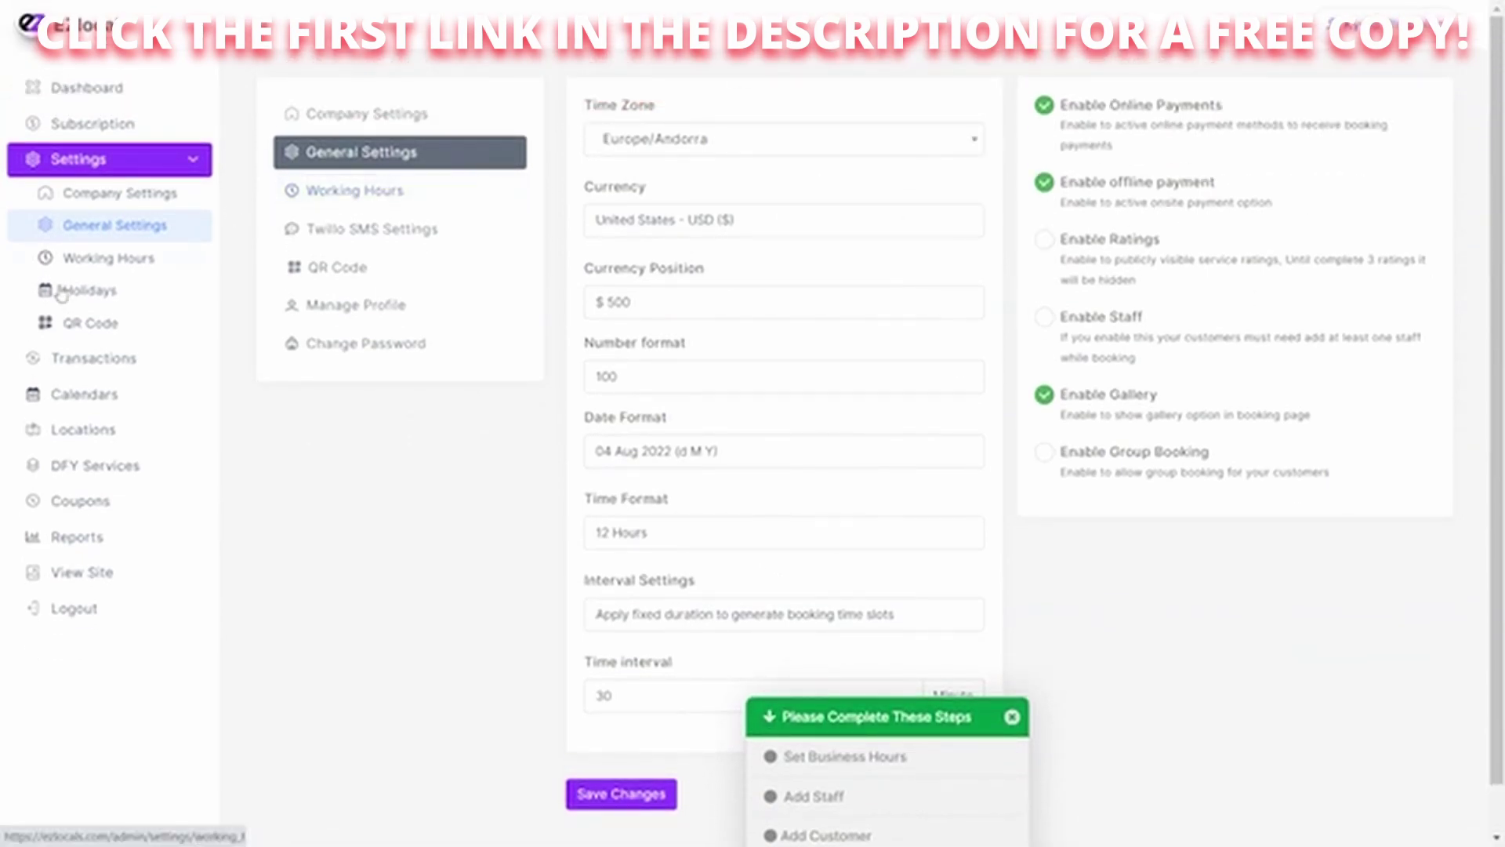
- Look over the Working Hours and QR Code settings, then view the empty Transactions list
left_click(389, 191)
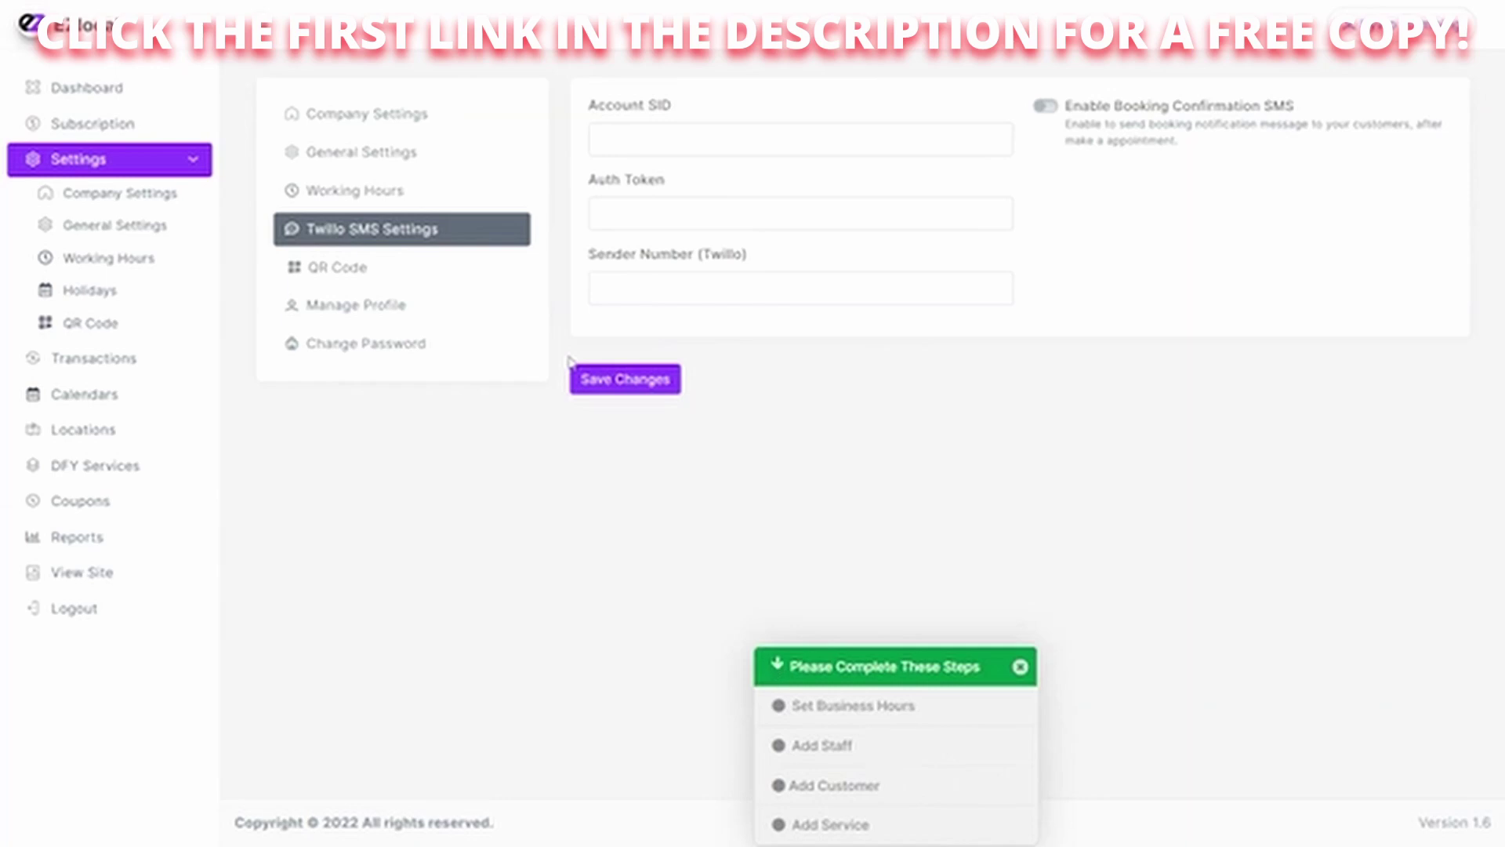
left_click(350, 274)
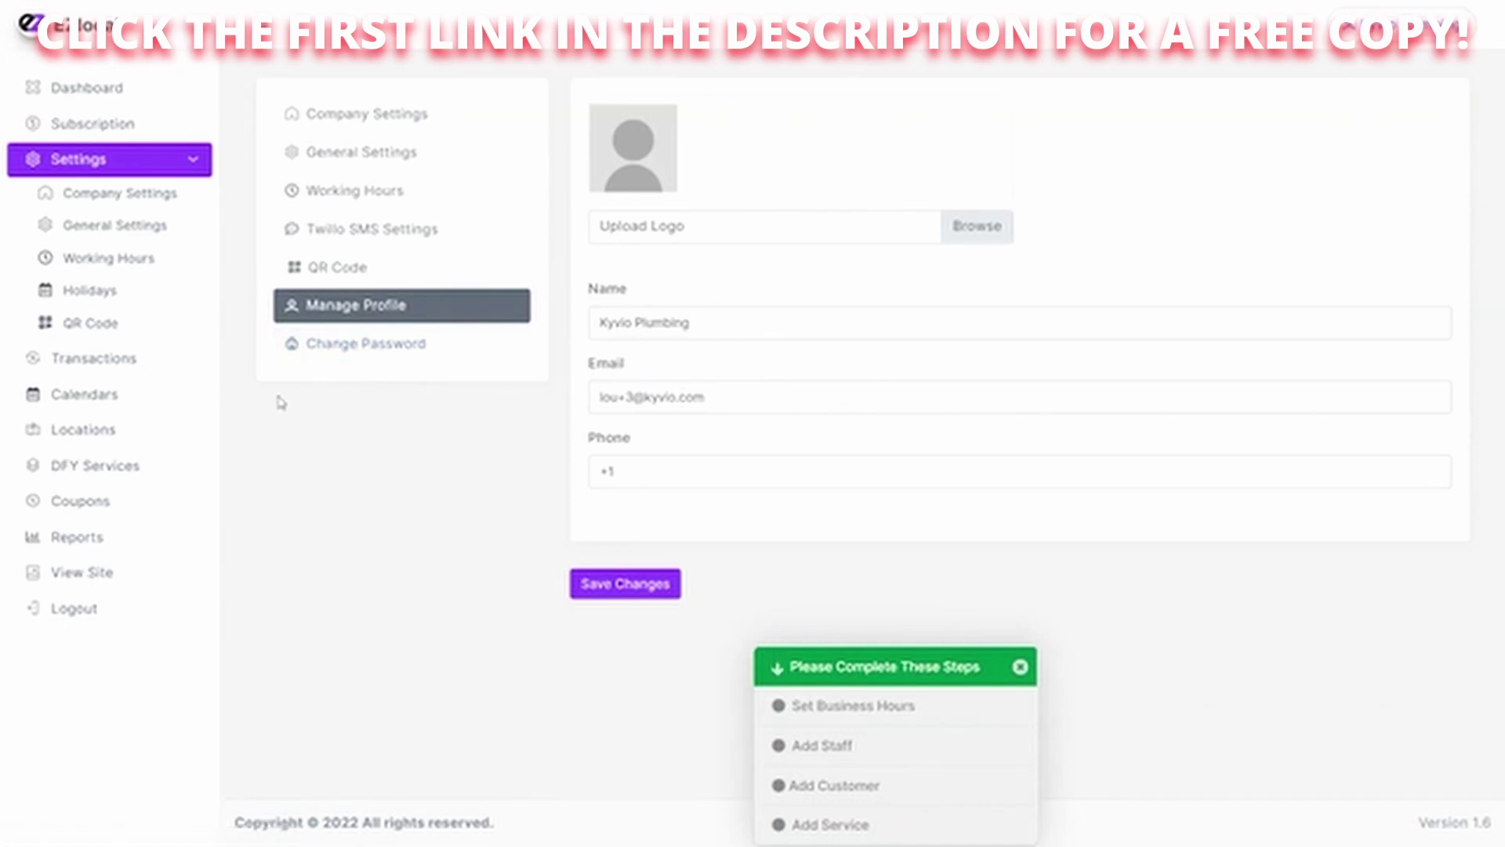
left_click(71, 361)
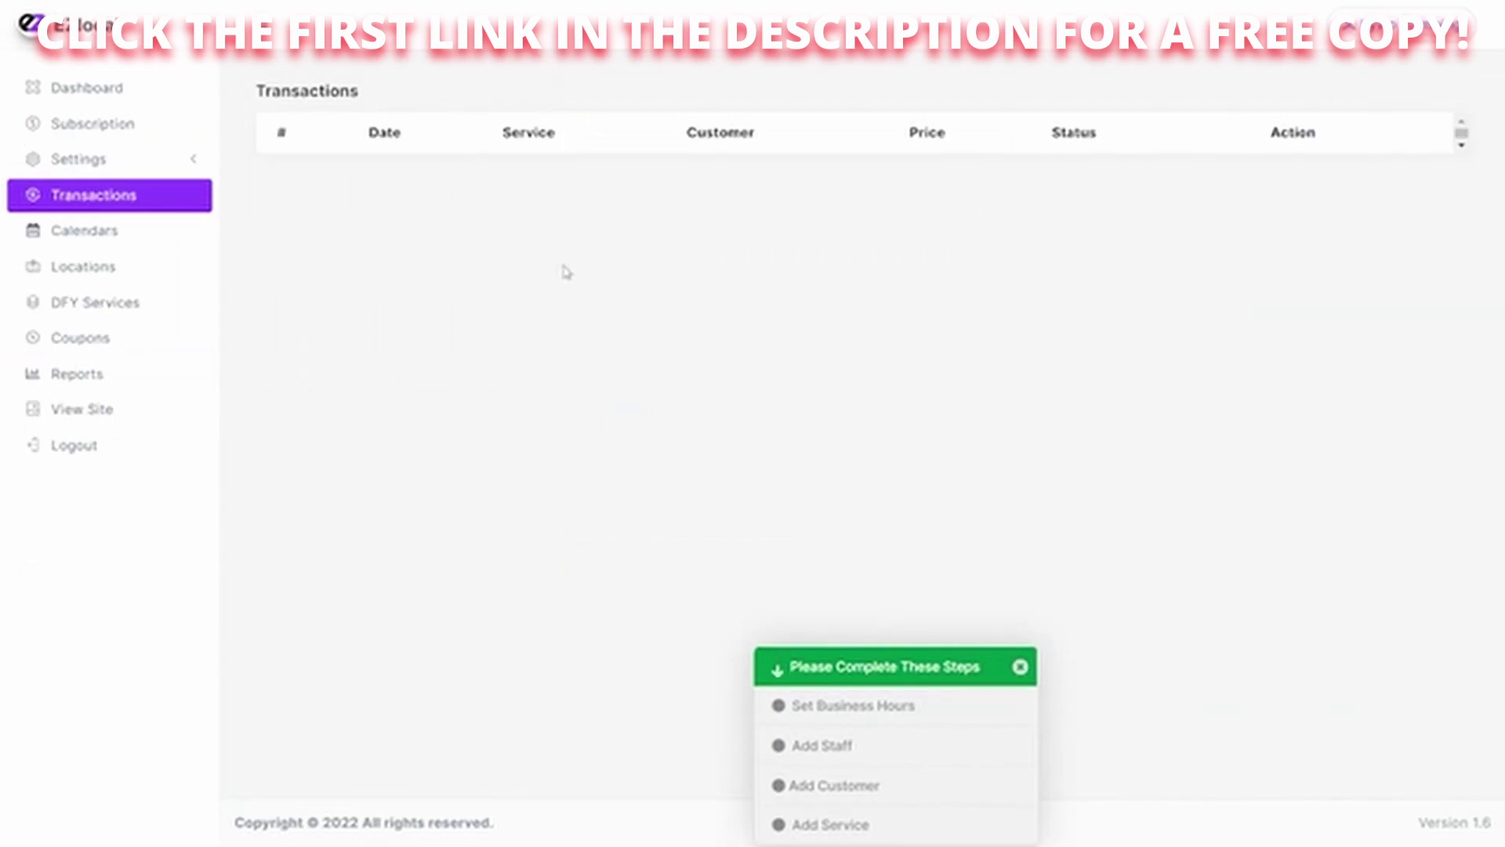
- Browse Appointments, Locations, DFY Services and Coupons with a new coupon form, ending on Reports
left_click(74, 232)
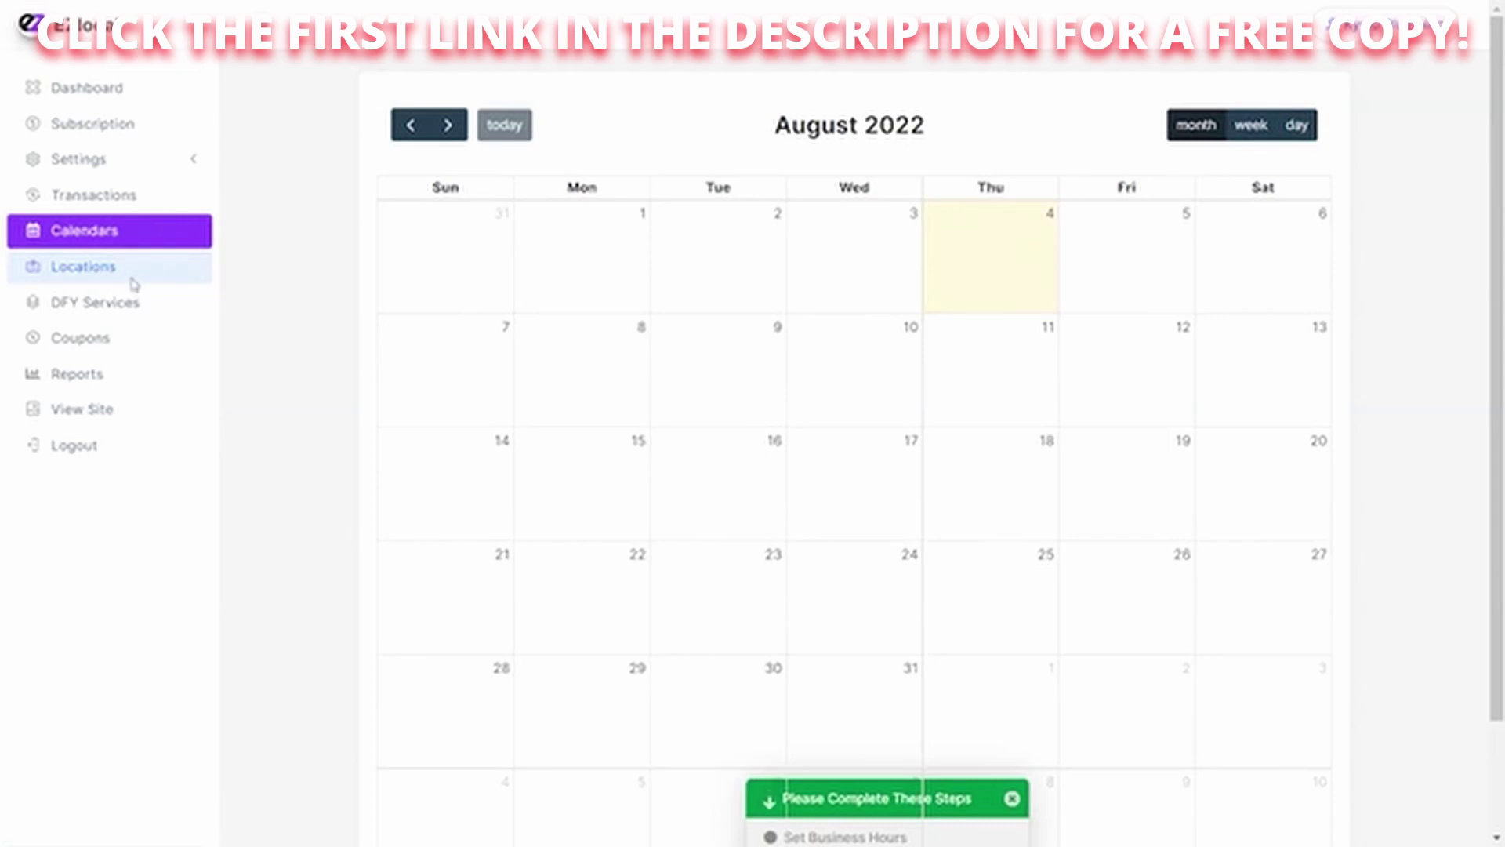
left_click(118, 267)
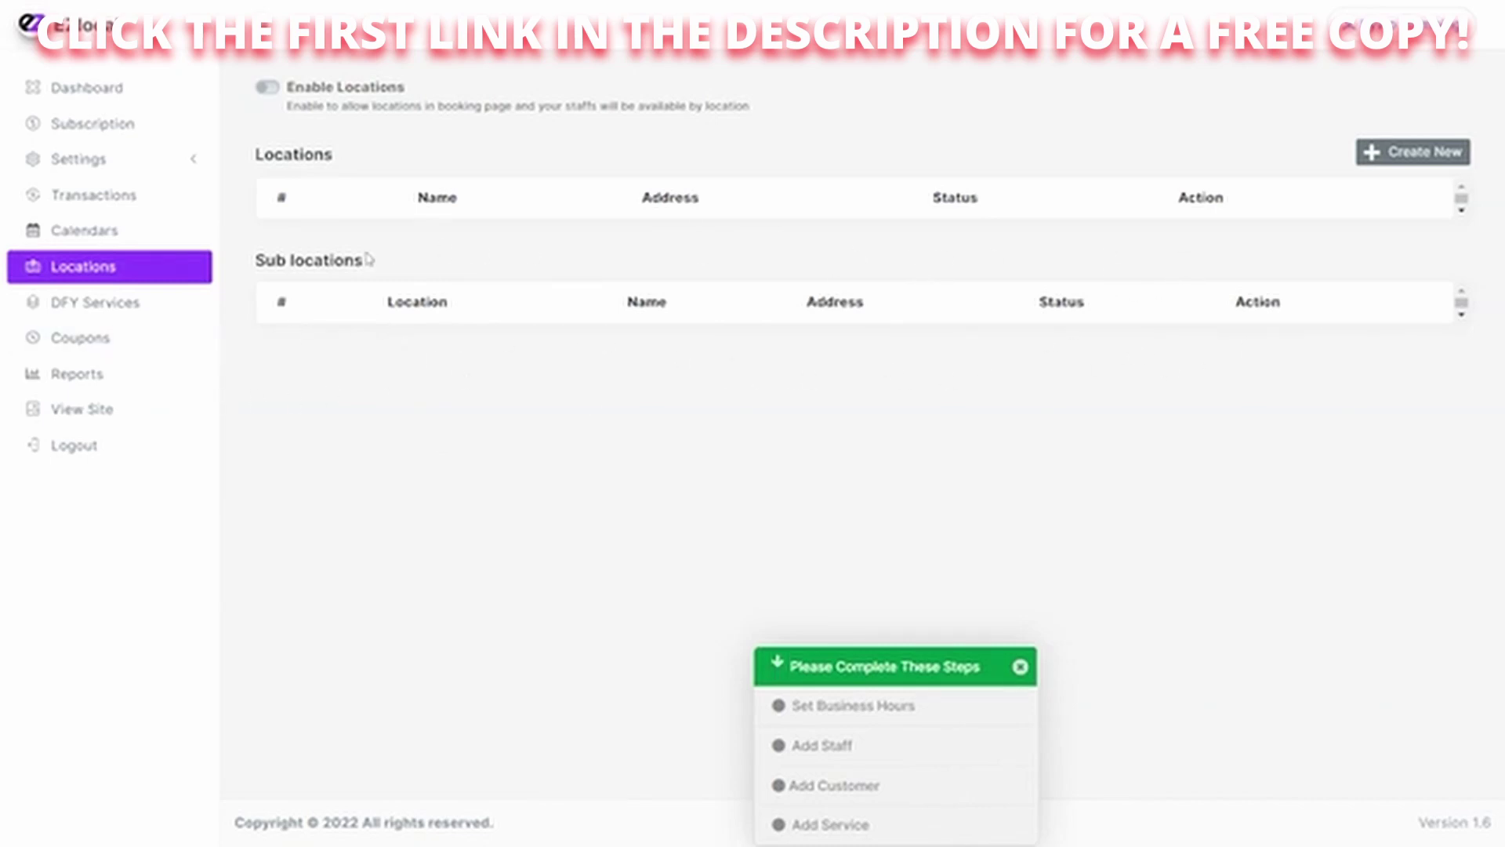
left_click(82, 305)
left_click(71, 342)
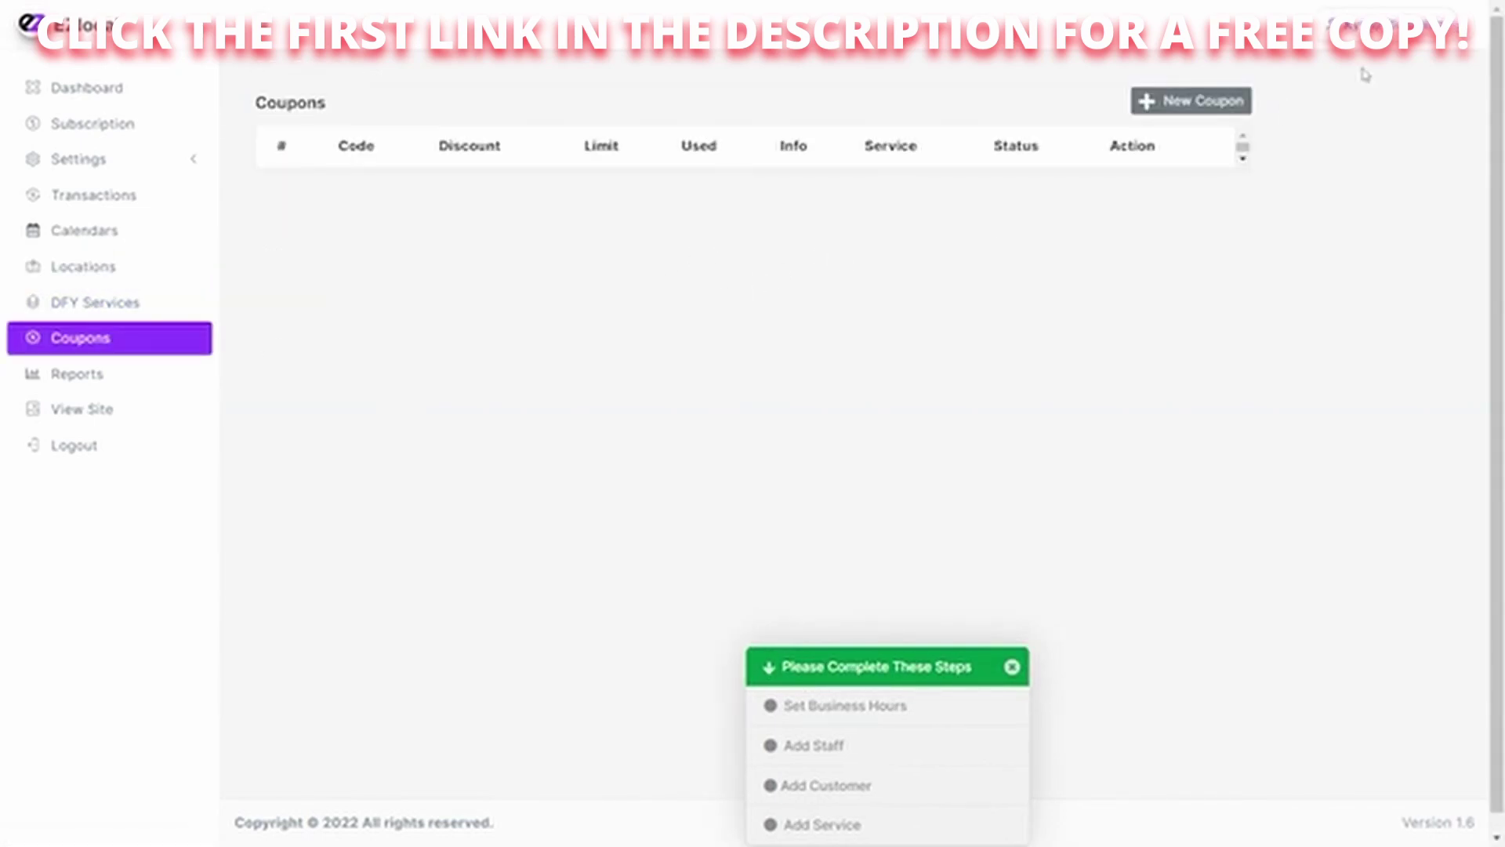
left_click(1194, 107)
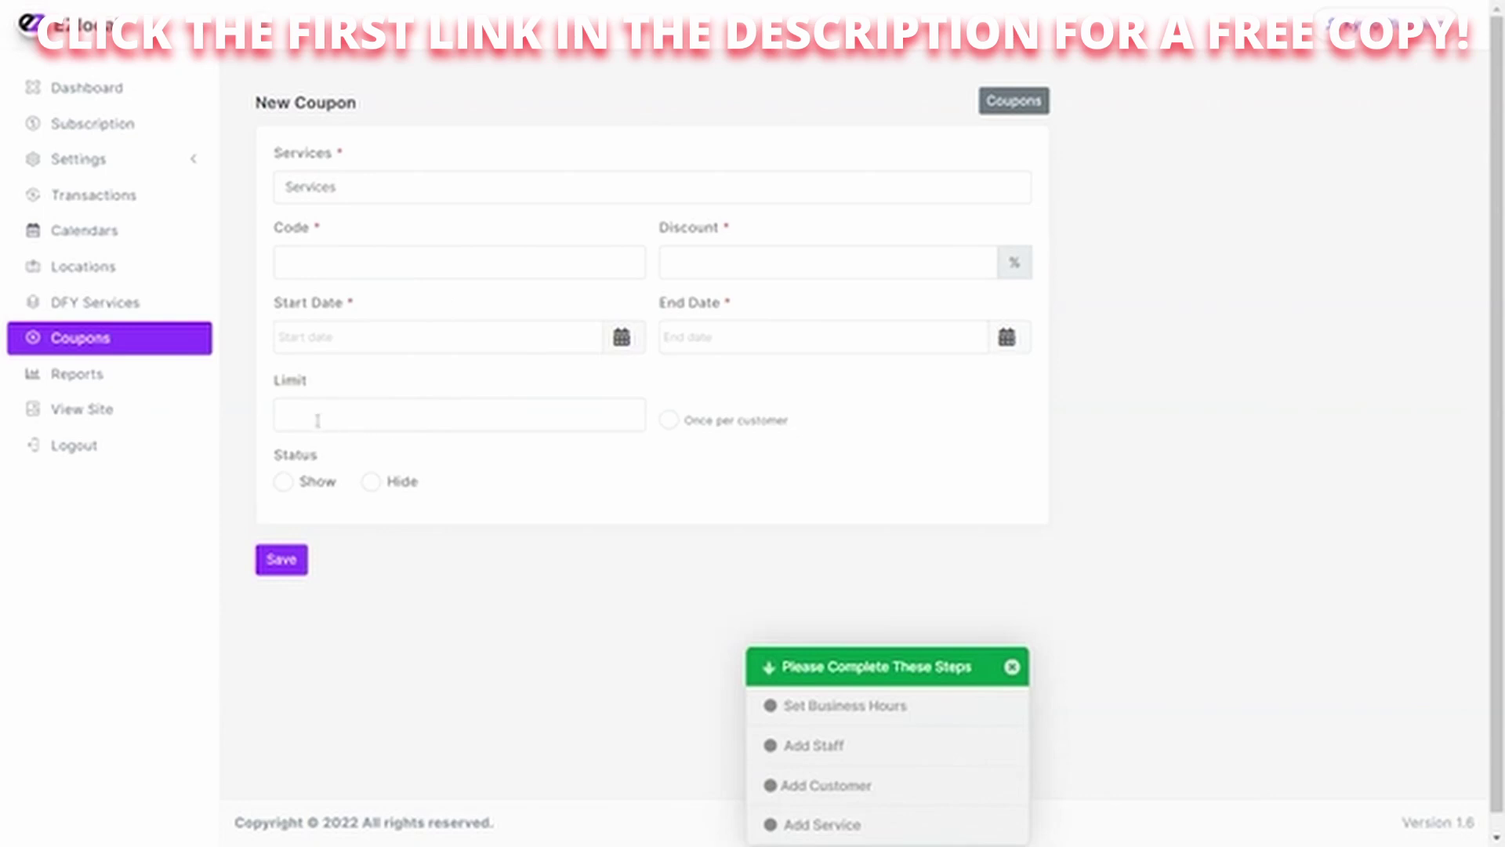
left_click(103, 379)
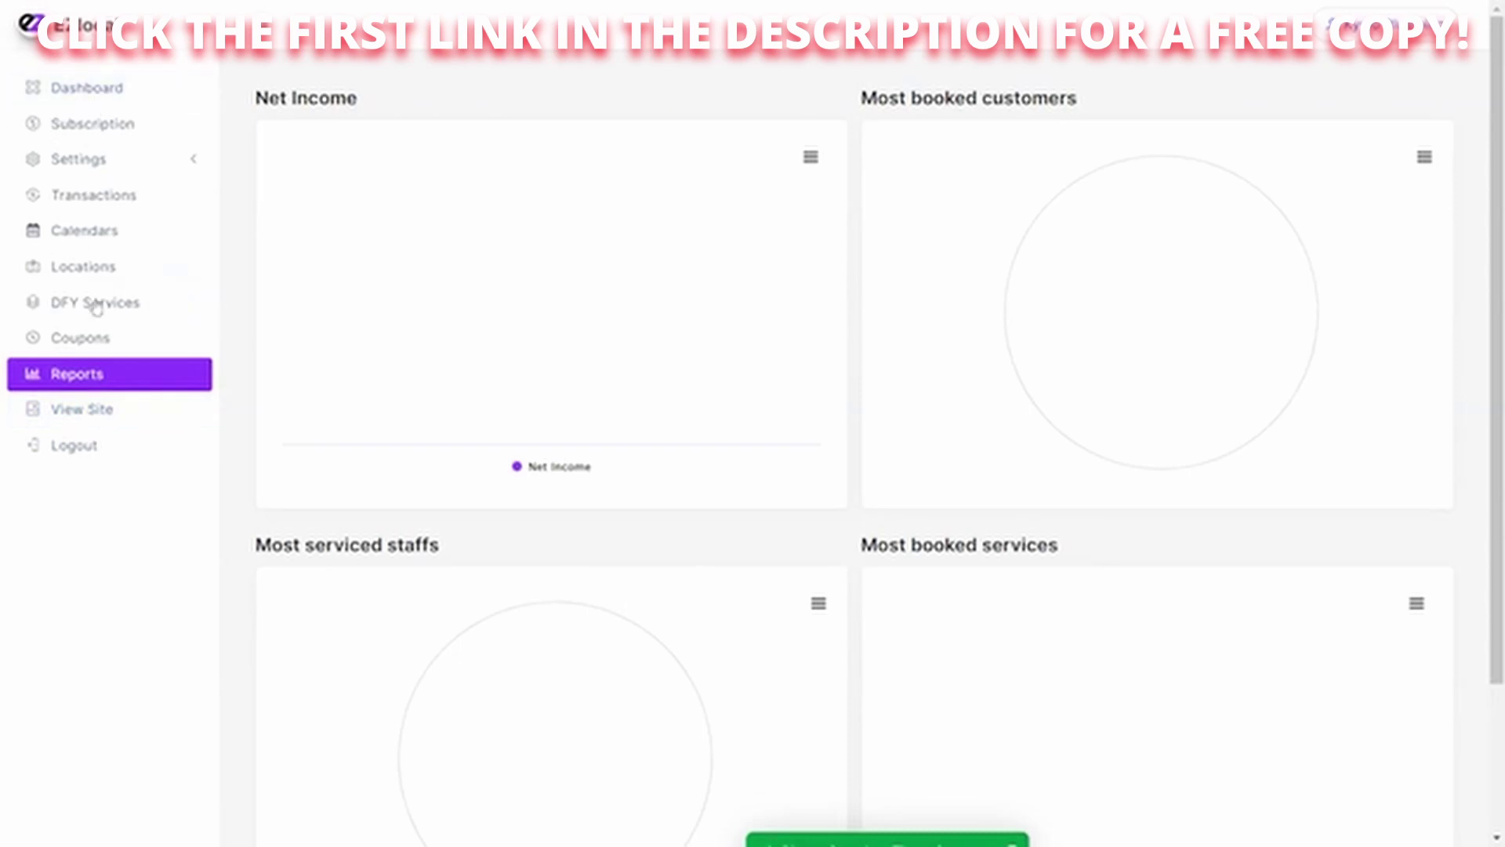
- Visit the public Kyvio Dental site, view its Extraction and Cleaning services and staff, then return Home
left_click(100, 414)
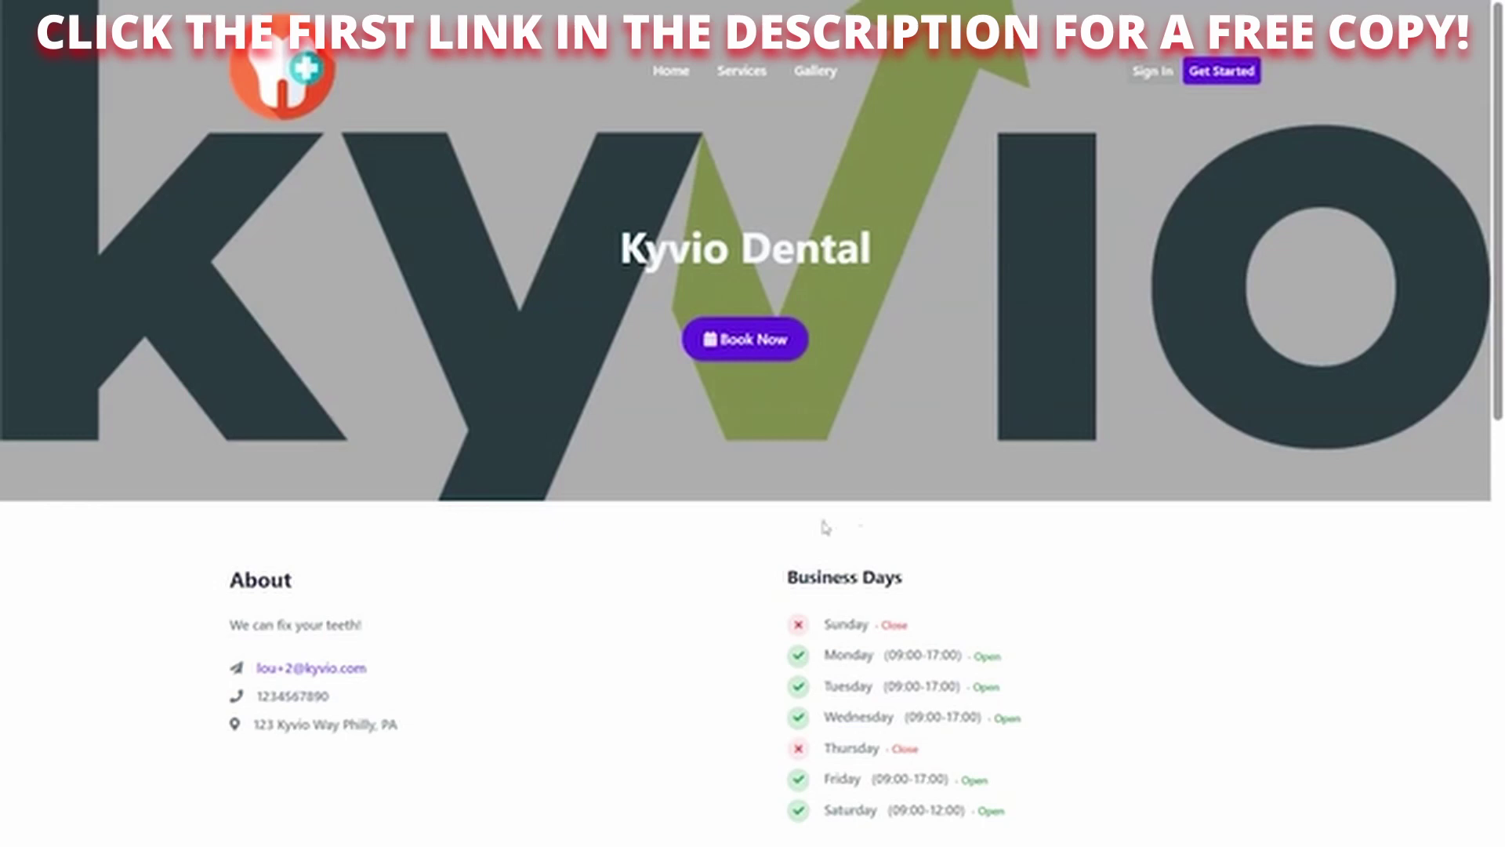
left_click(730, 73)
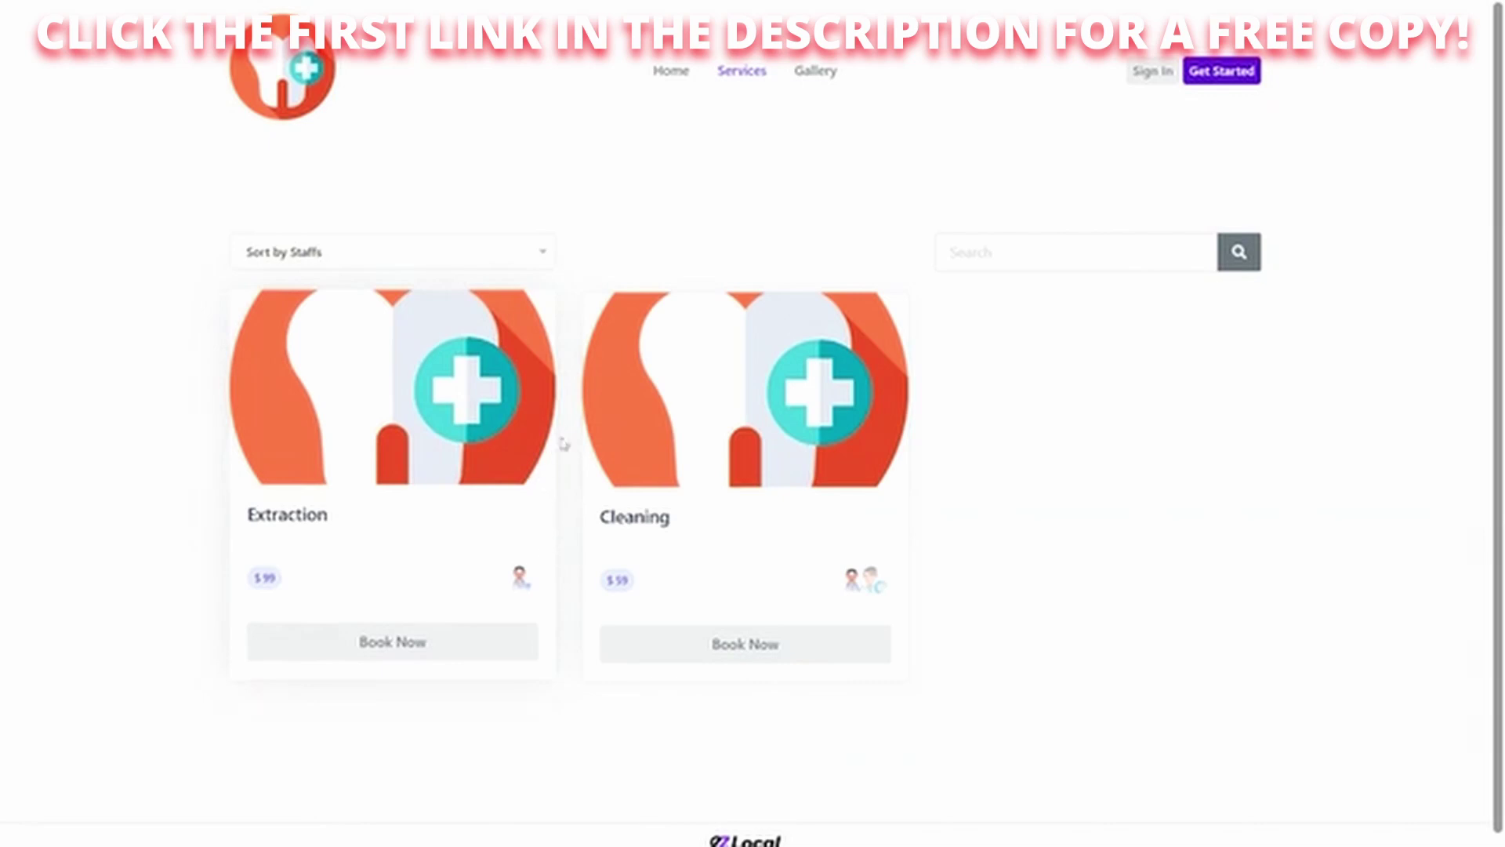
mouse_move(521, 580)
mouse_move(872, 565)
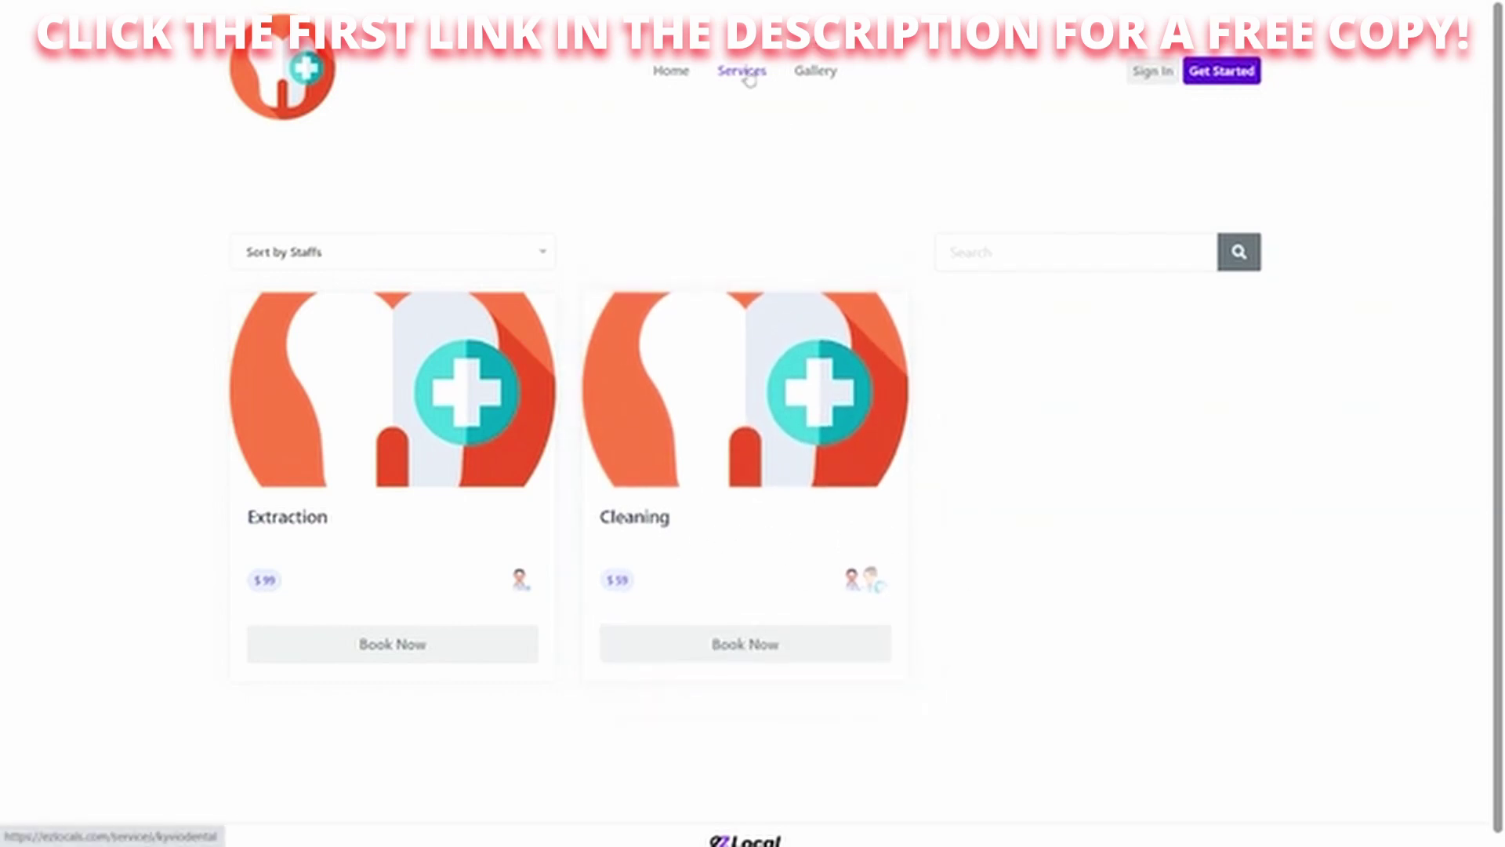
left_click(675, 72)
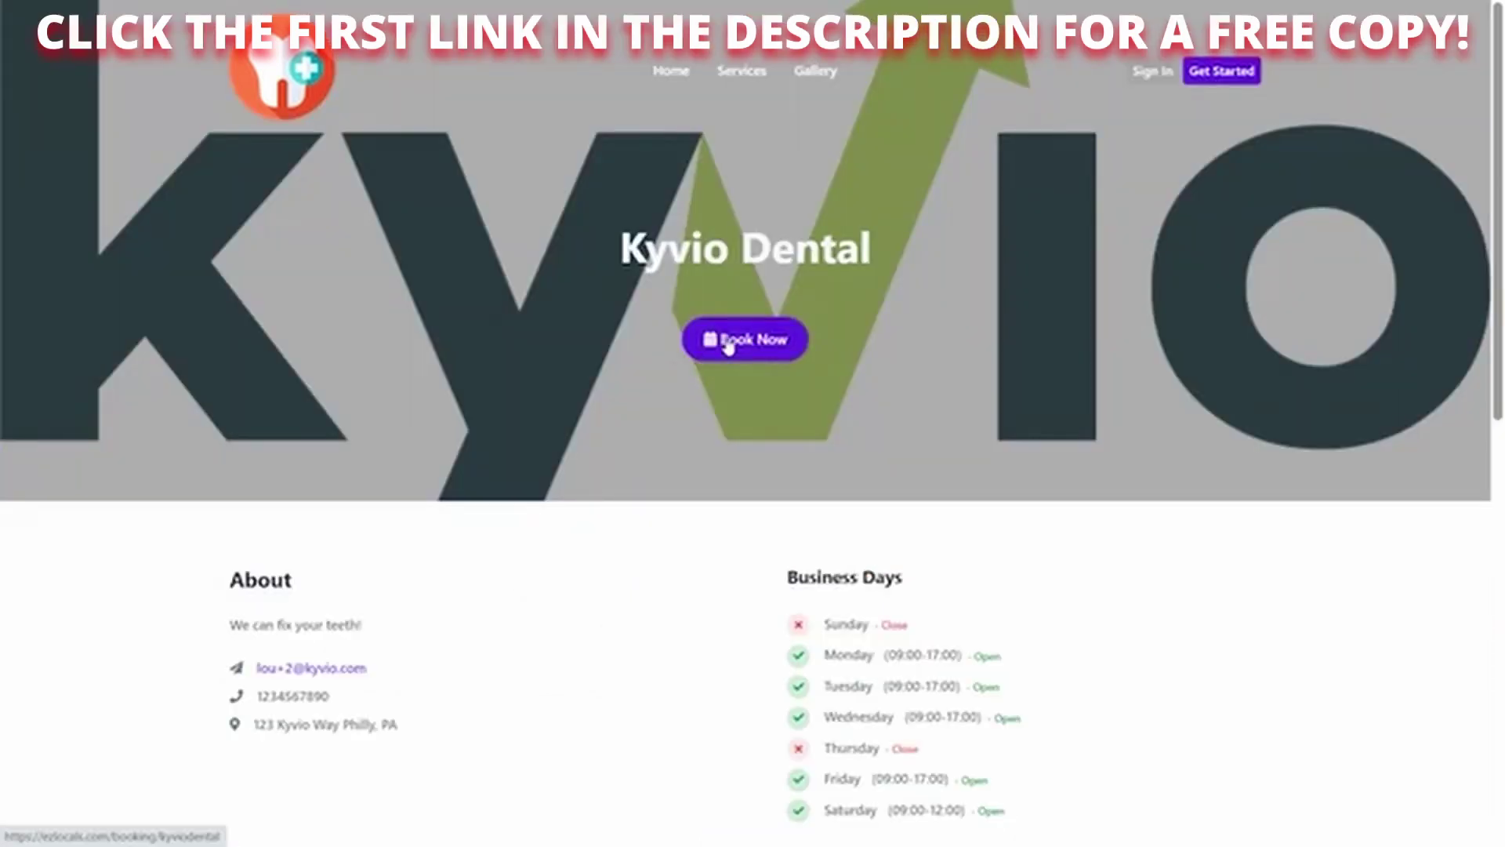
- Start a booking at Philly's Manayunk branch for the Extraction service
left_click(729, 347)
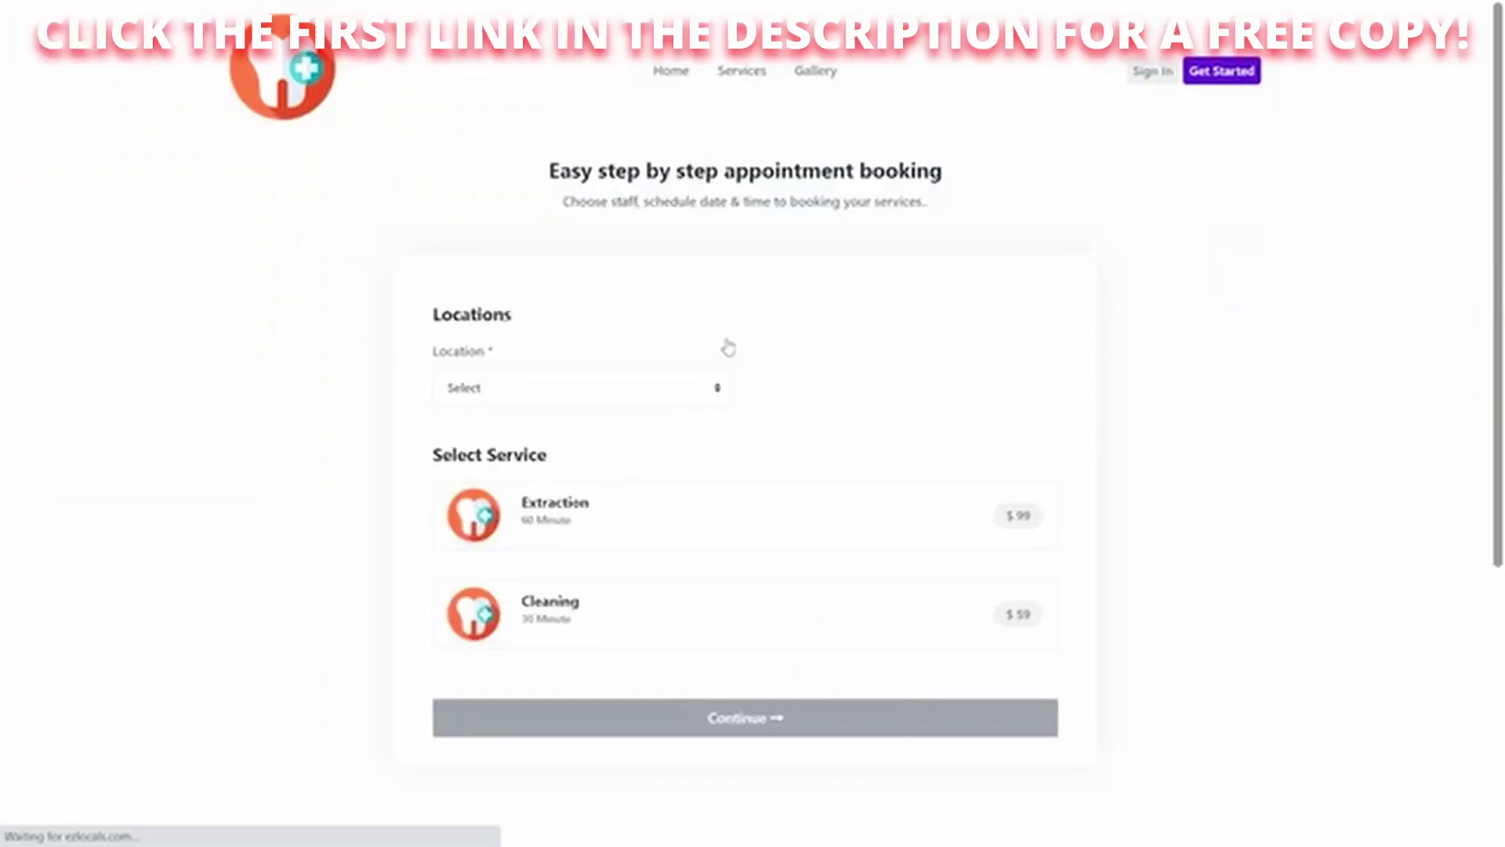
left_click(526, 392)
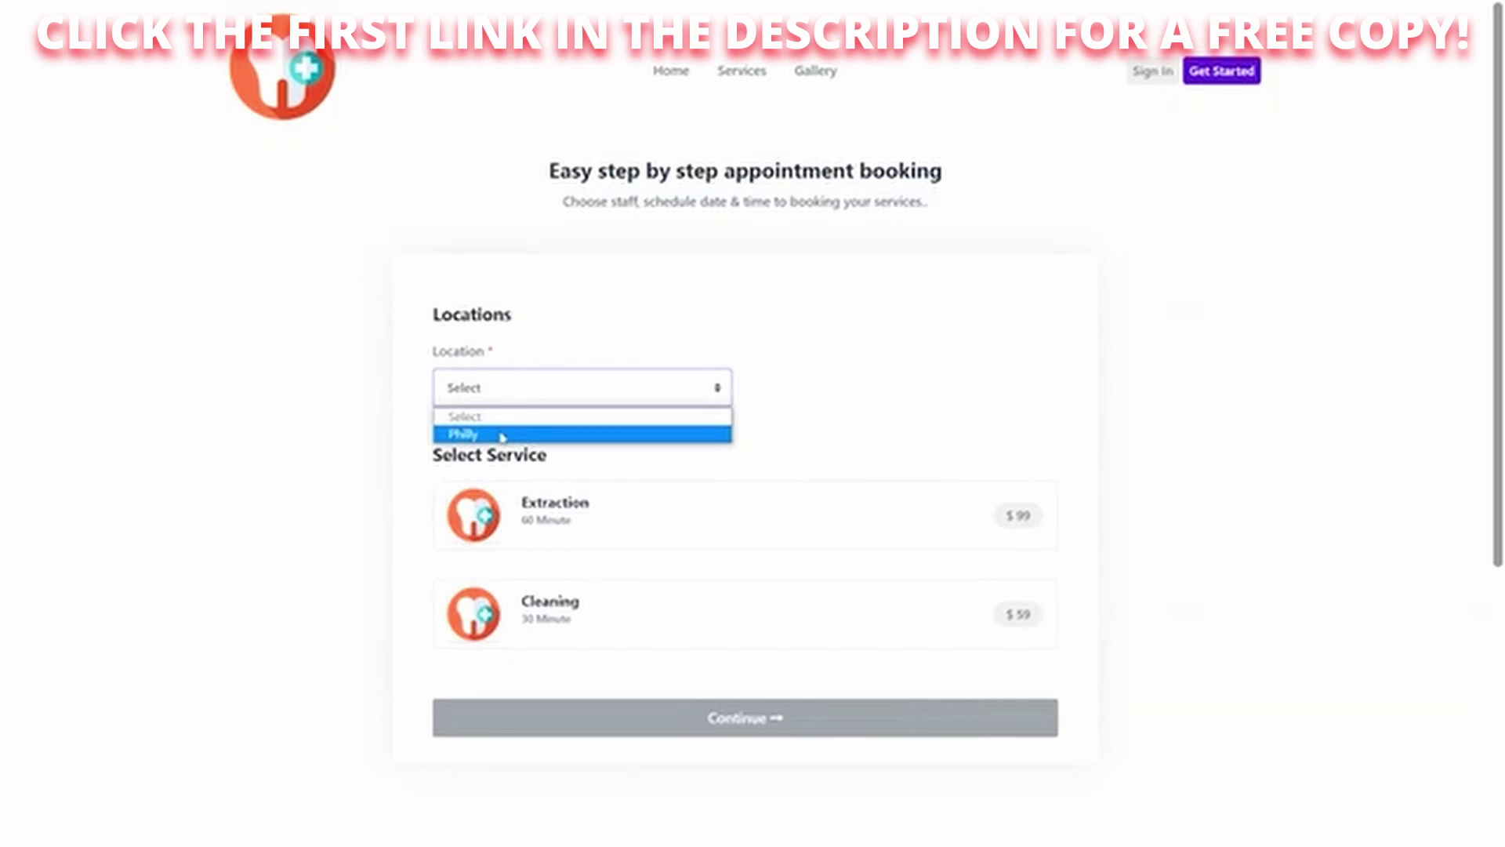
left_click(502, 435)
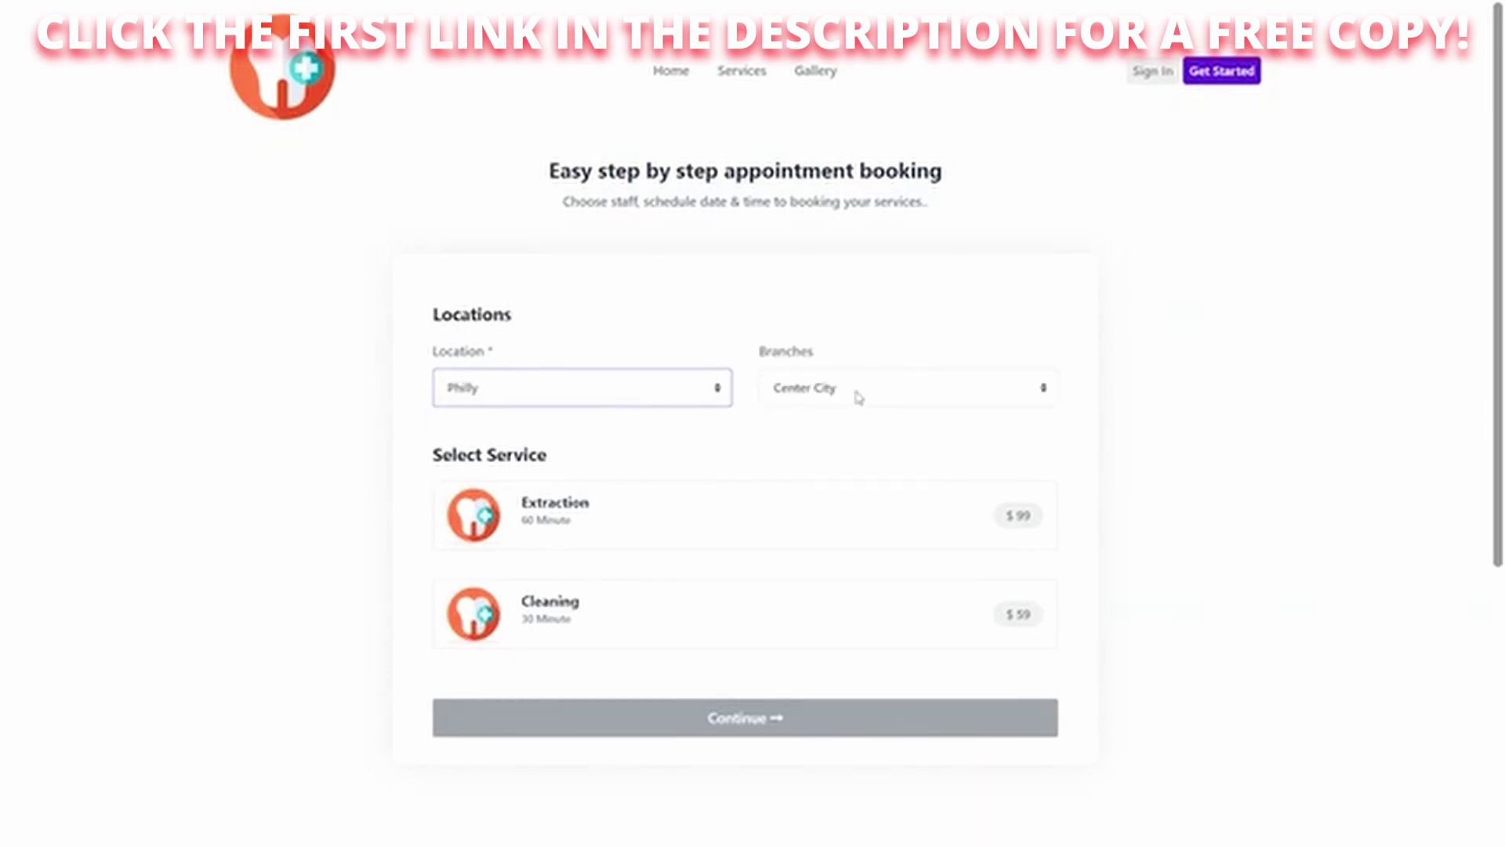
left_click(859, 397)
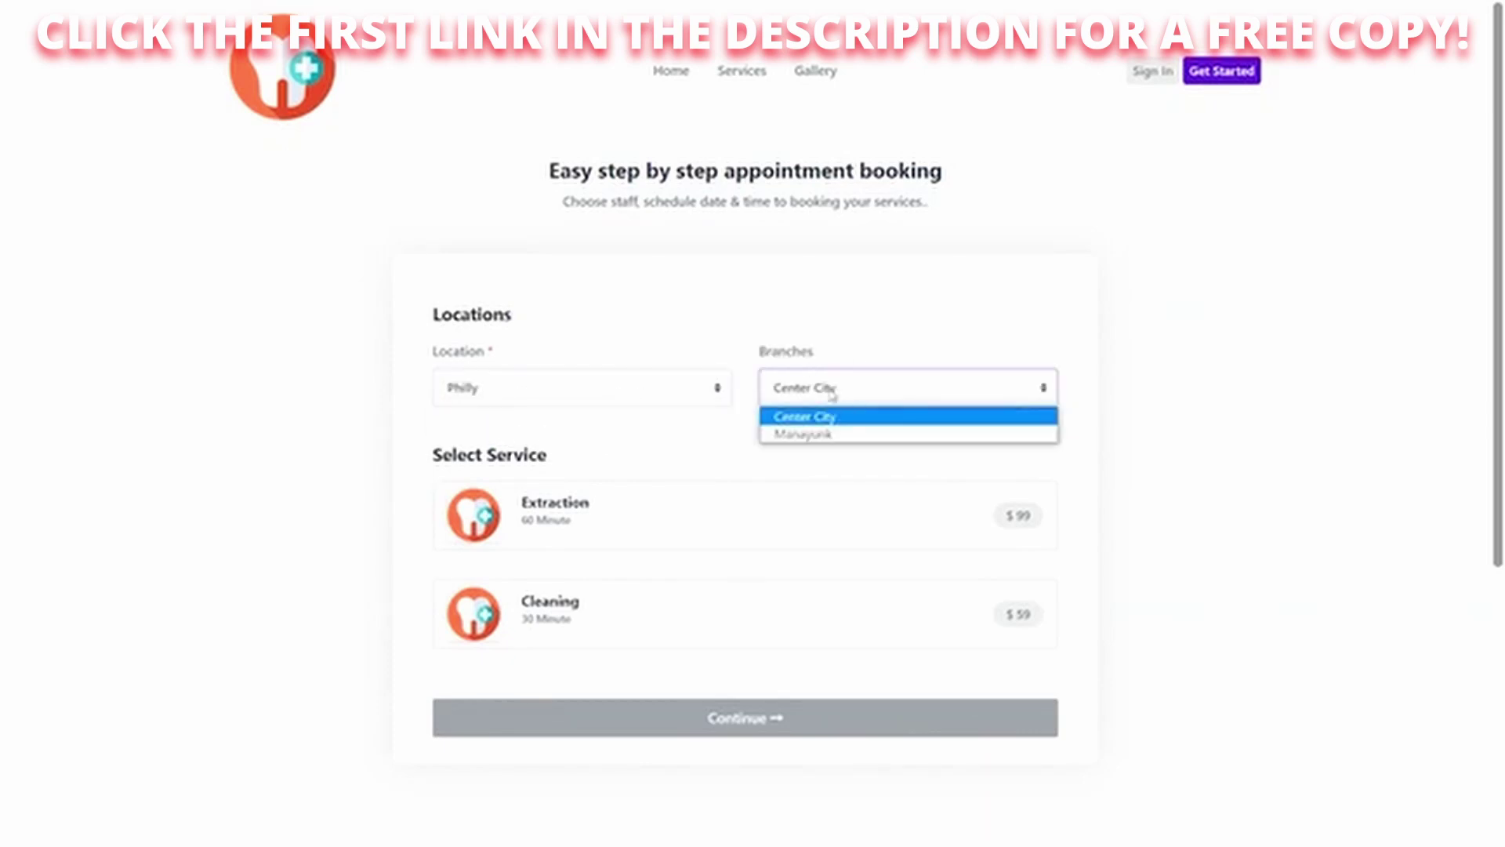
left_click(809, 437)
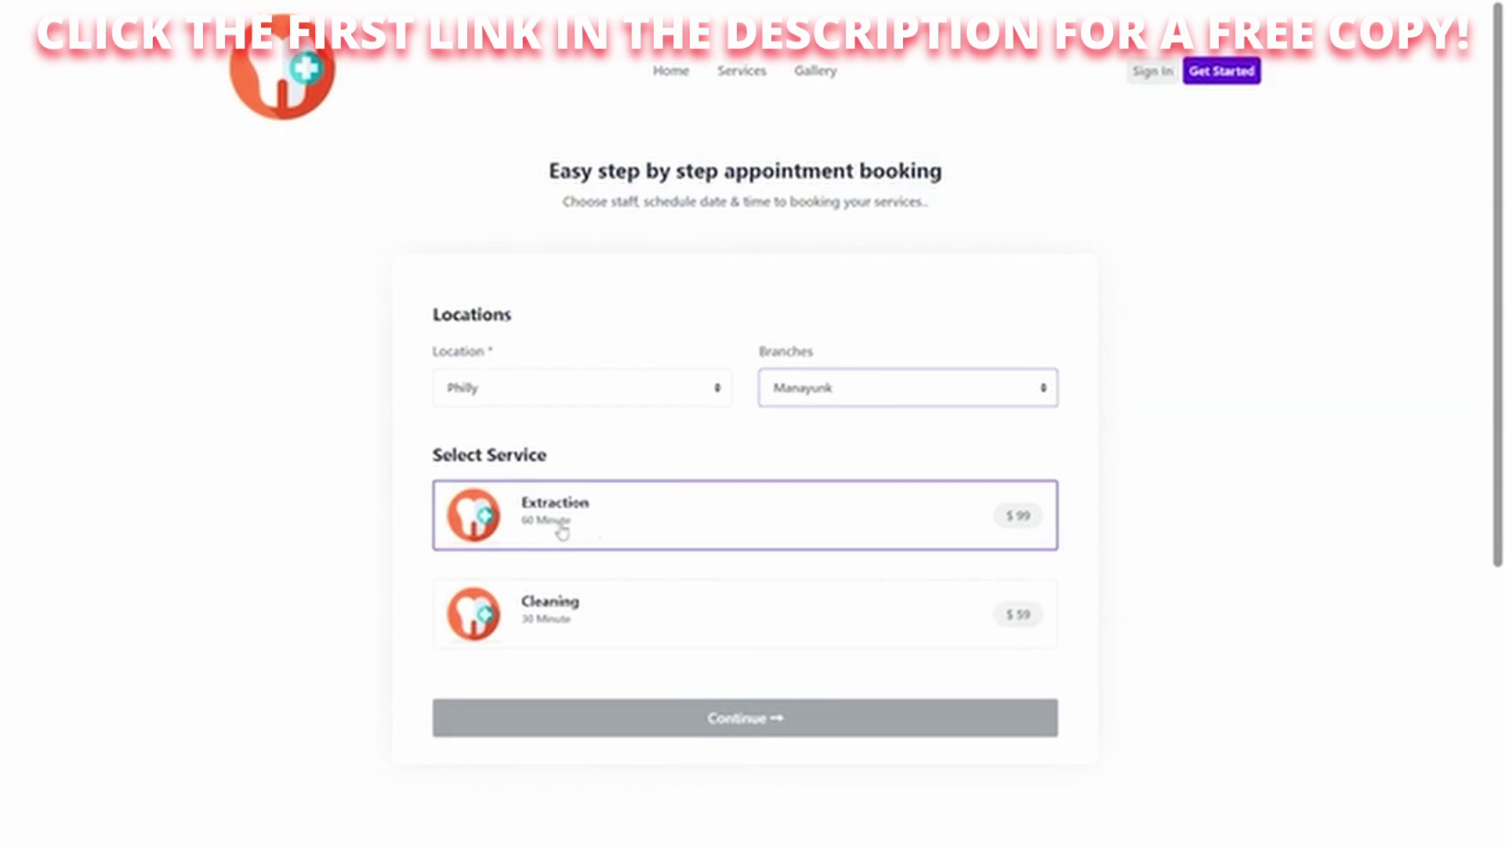
left_click(611, 526)
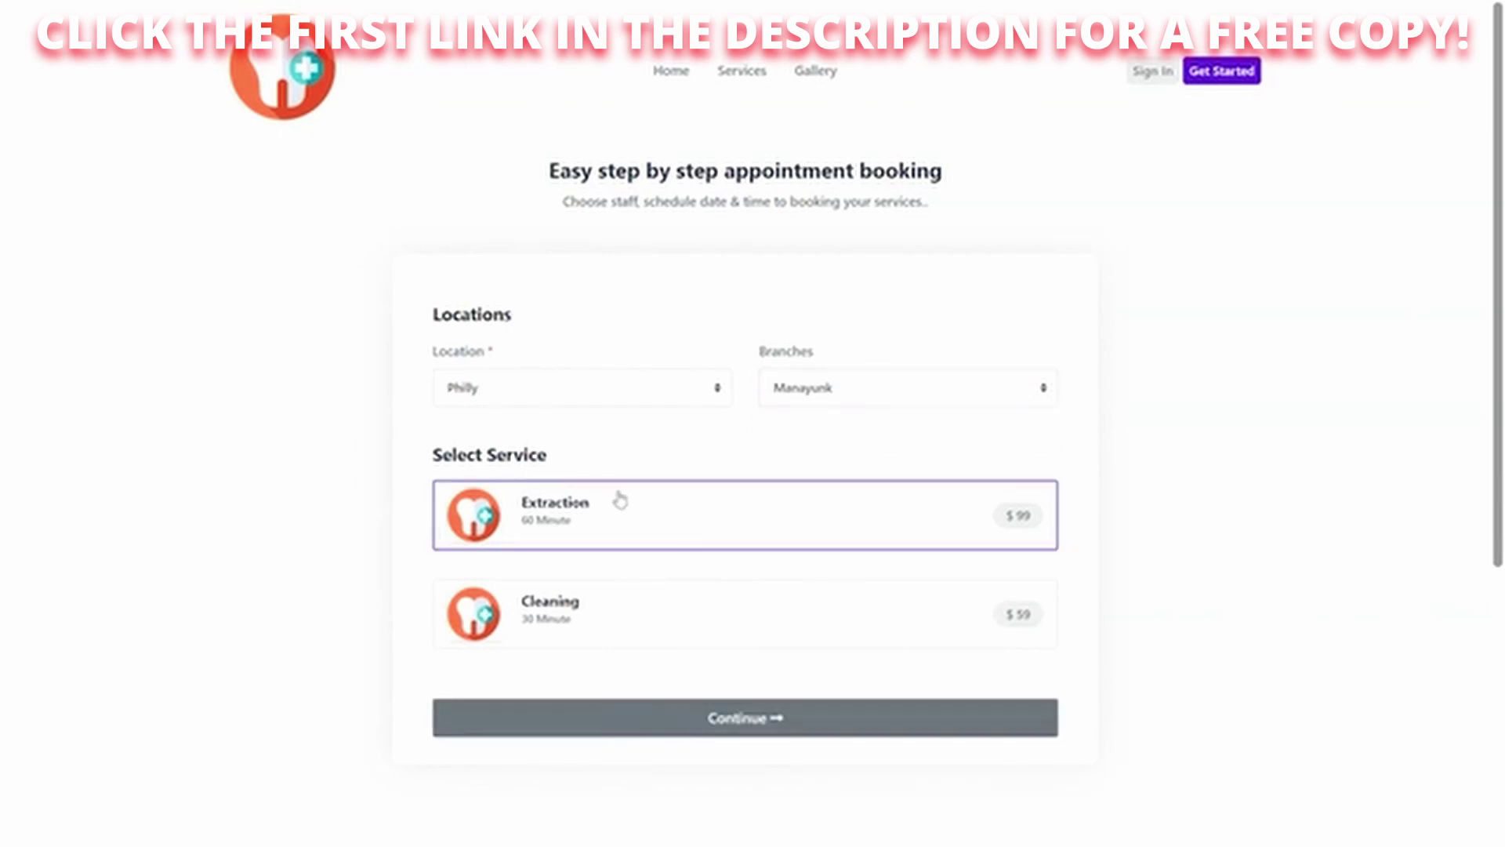
left_click(745, 717)
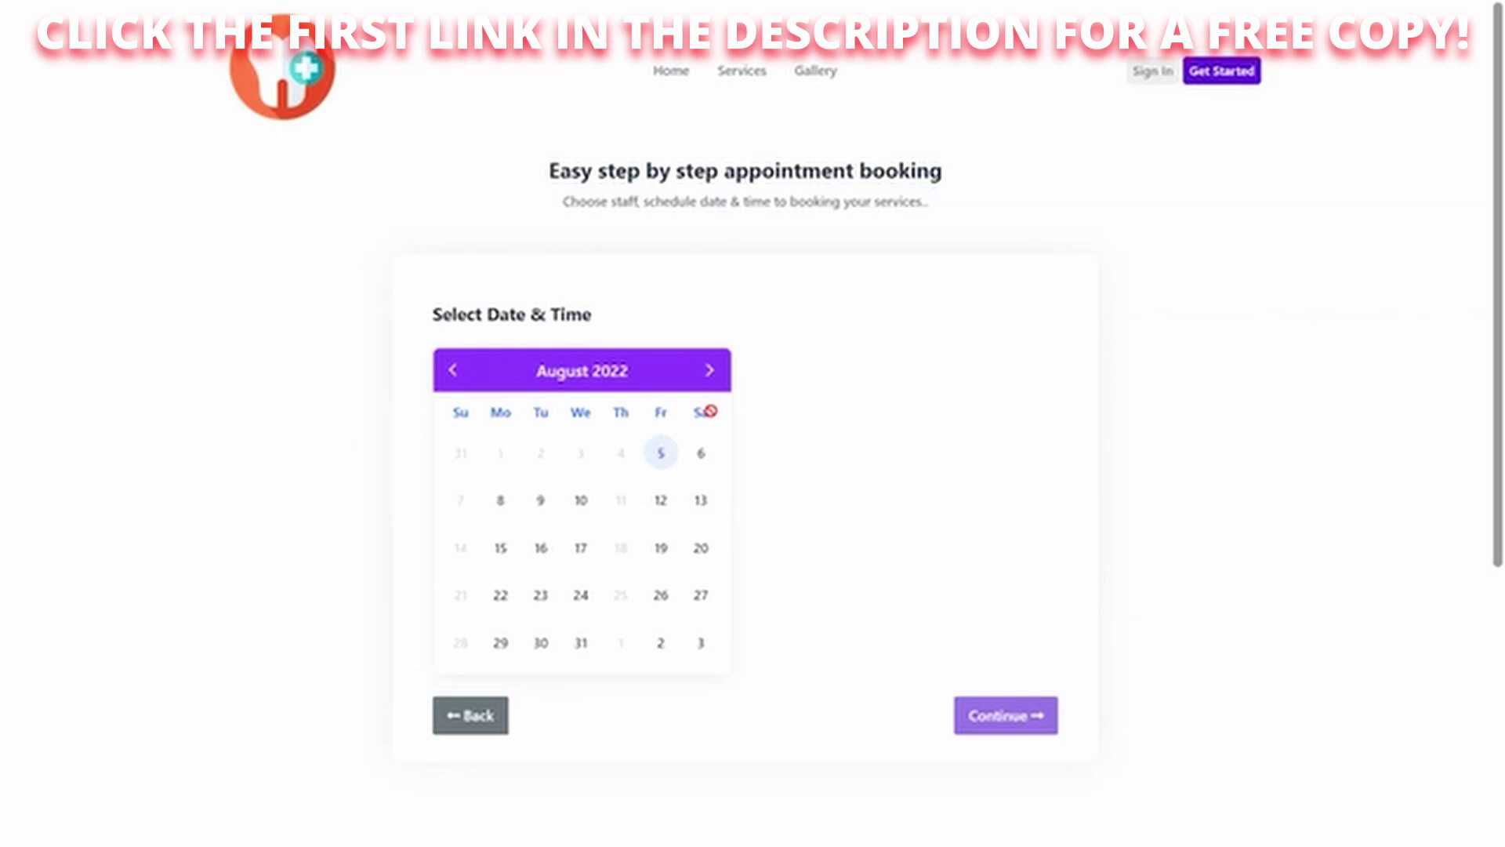
- Pick 24 August 2022 with the 01:00–01:30 pm time slot and continue
left_click(584, 593)
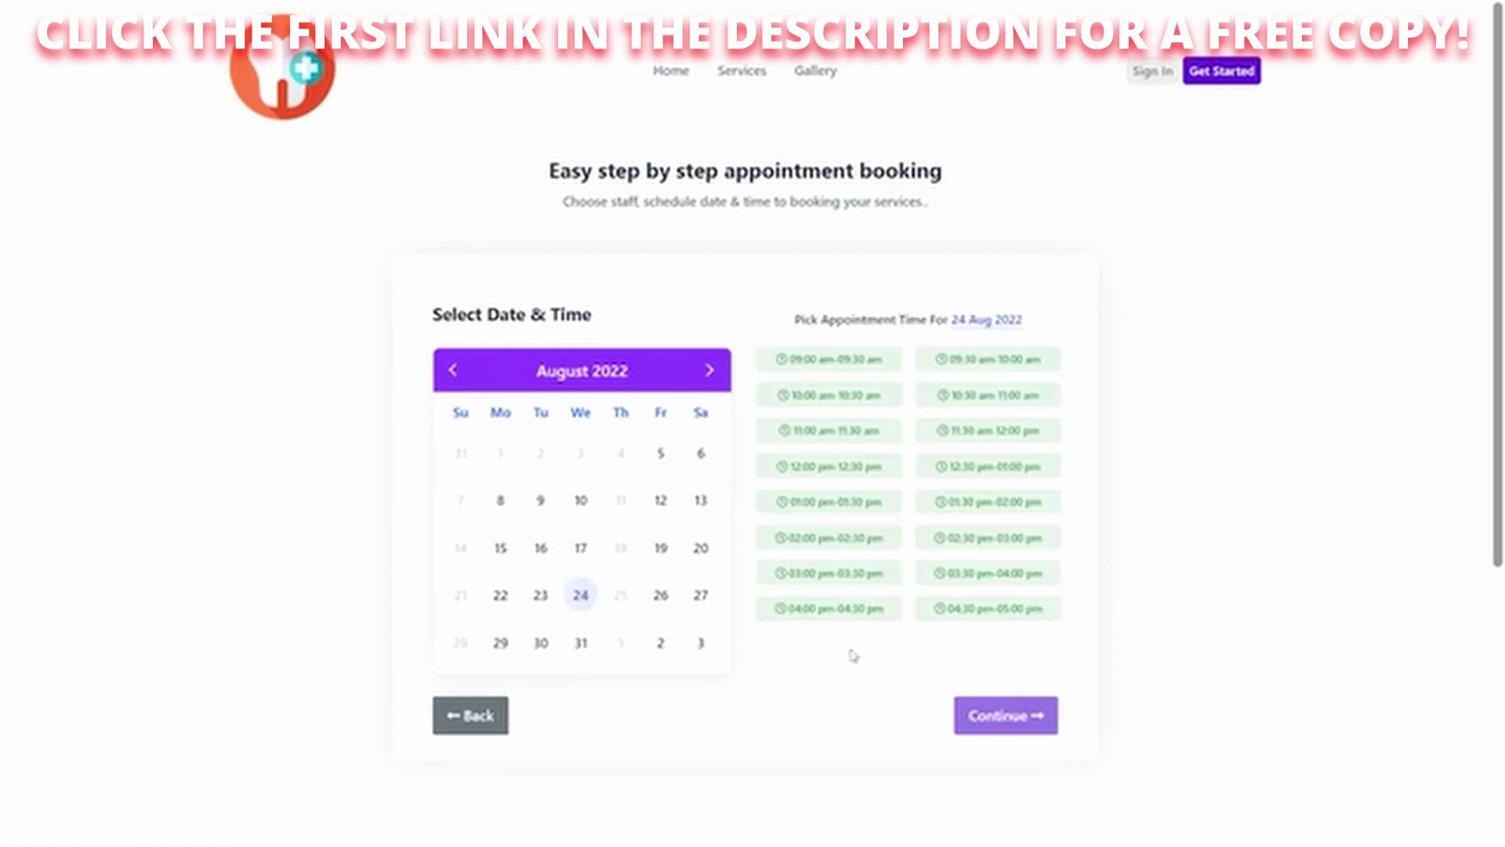
left_click(831, 505)
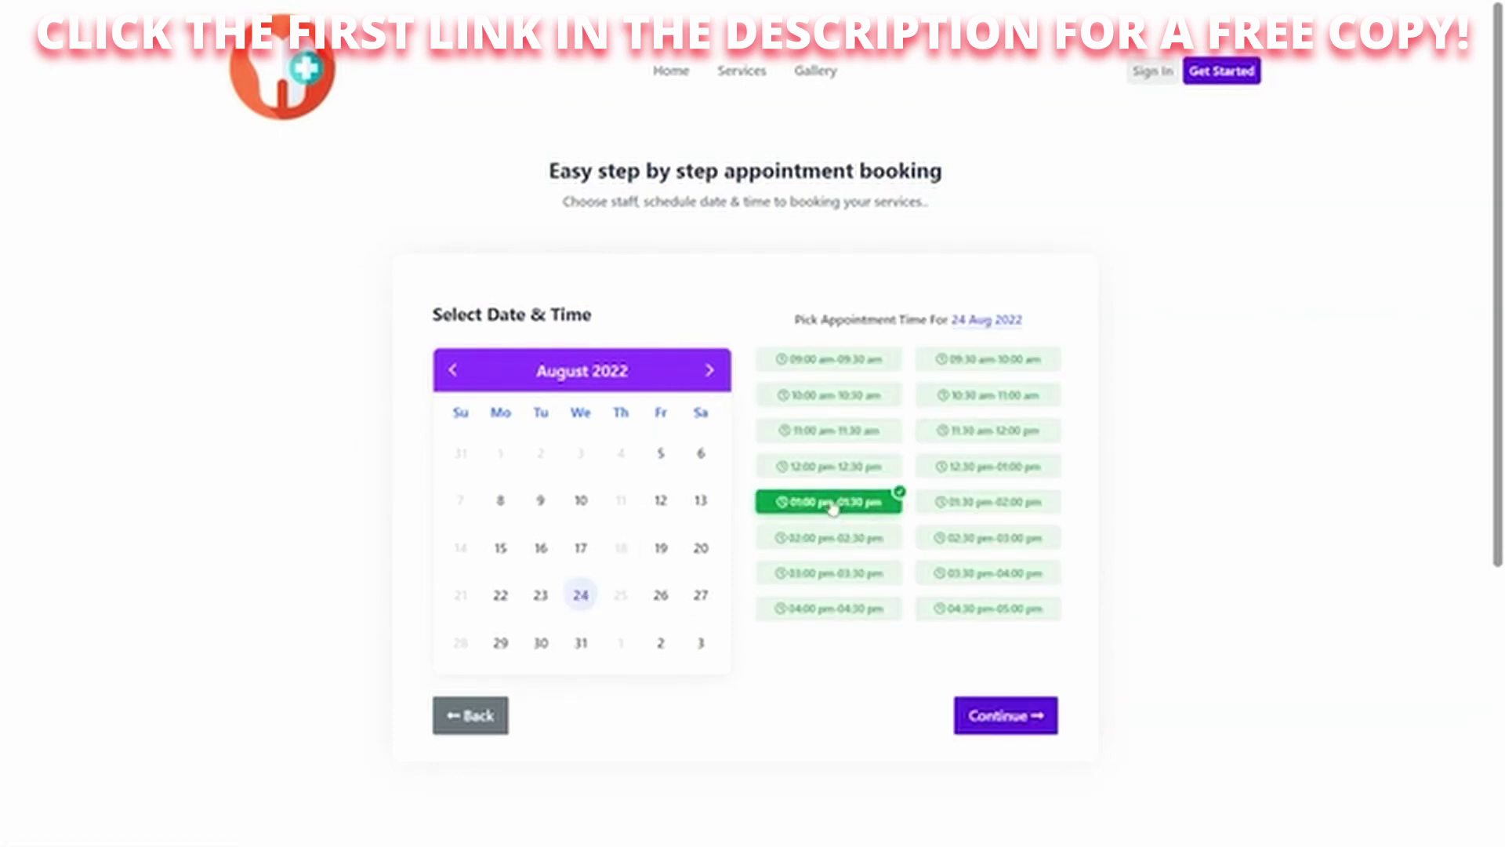
left_click(1011, 717)
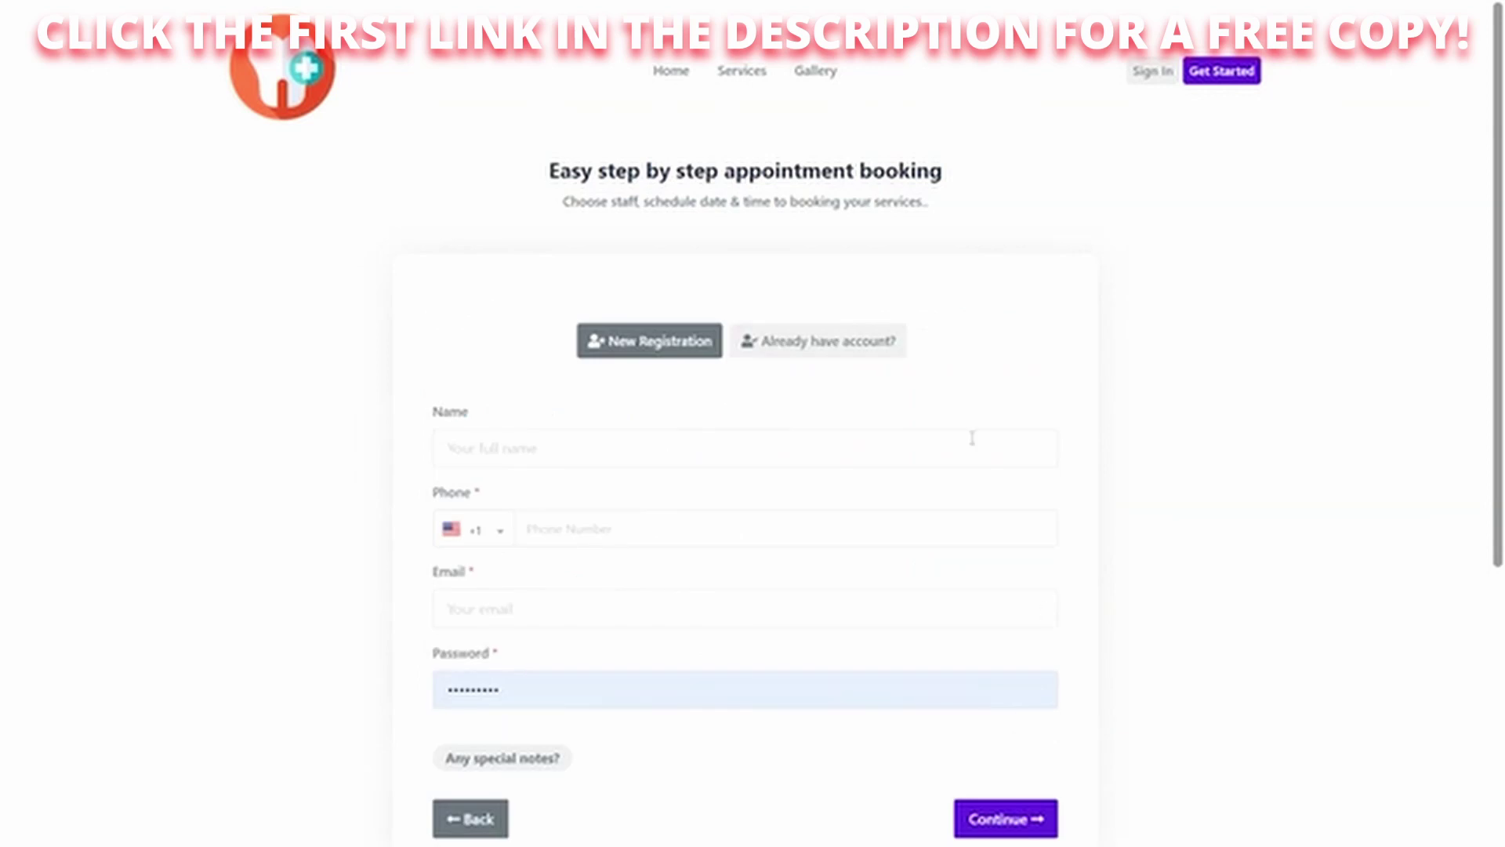
- On the new-customer registration step, enter the customer's name and open the special notes box
left_click(833, 355)
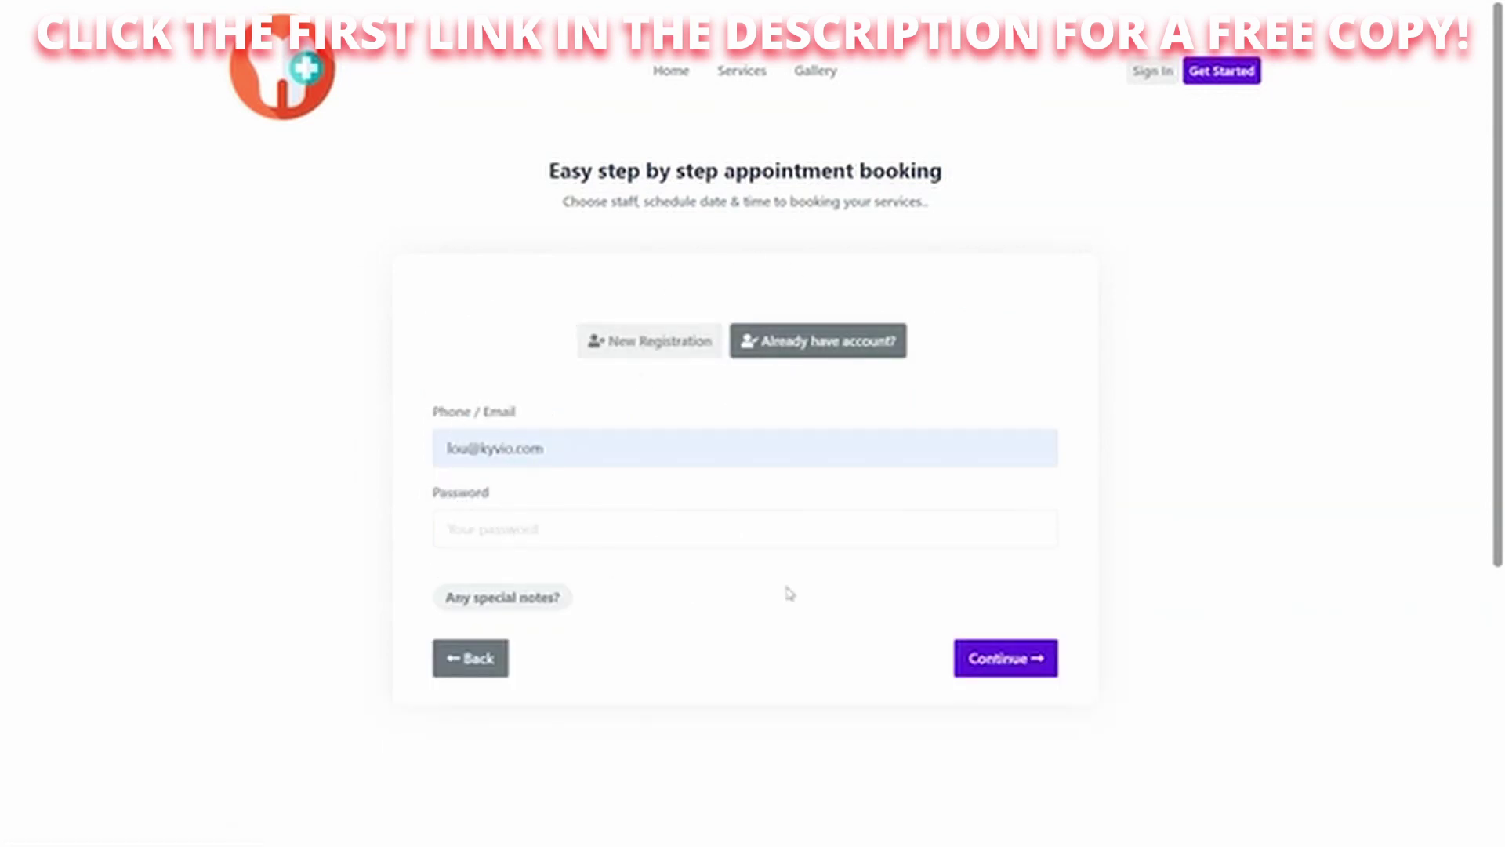
left_click(638, 342)
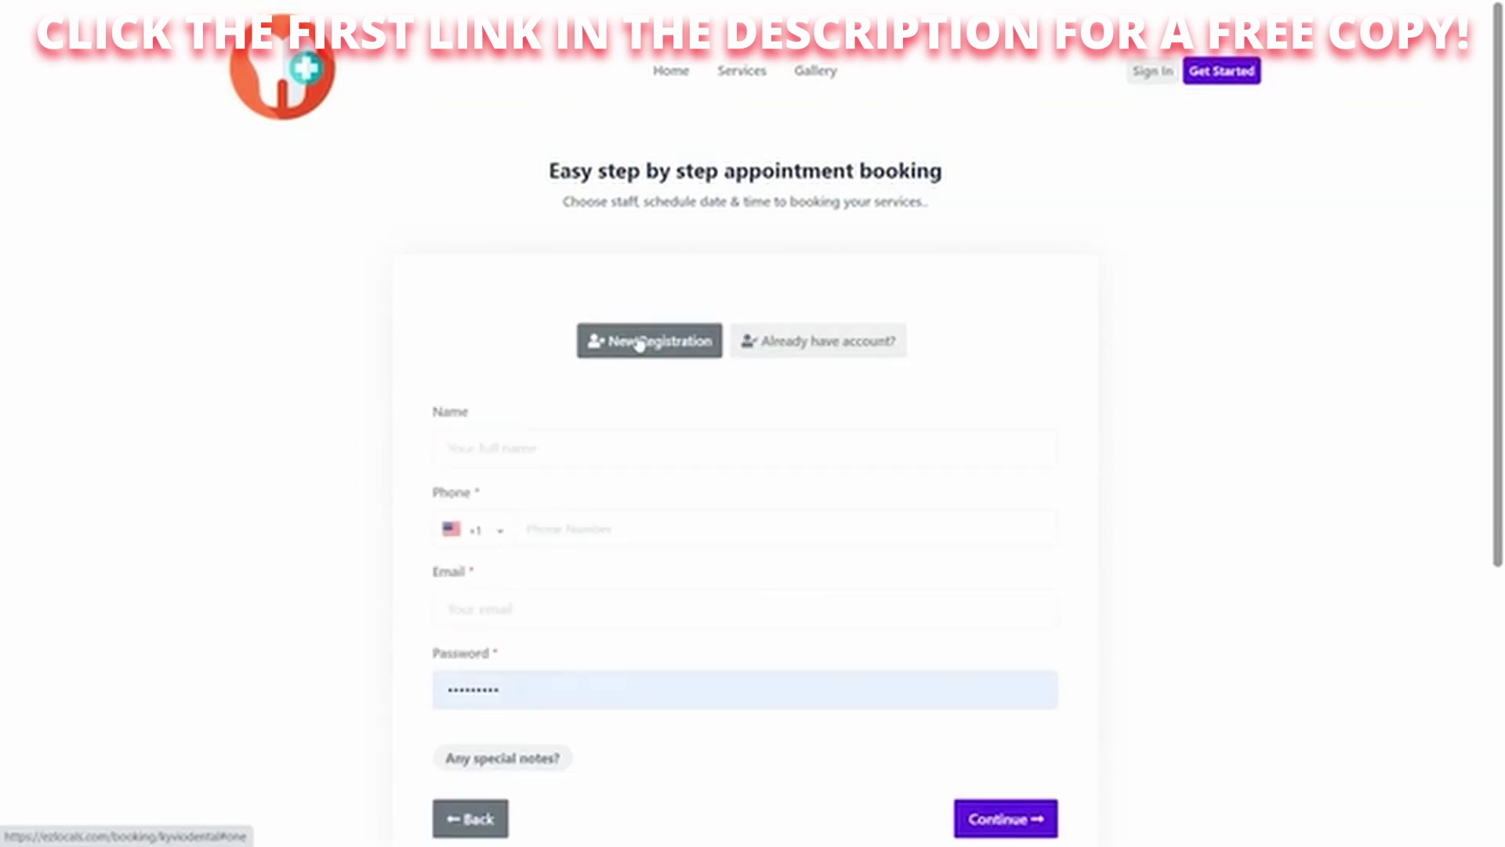
left_click(505, 447)
type("Kyvio Lou")
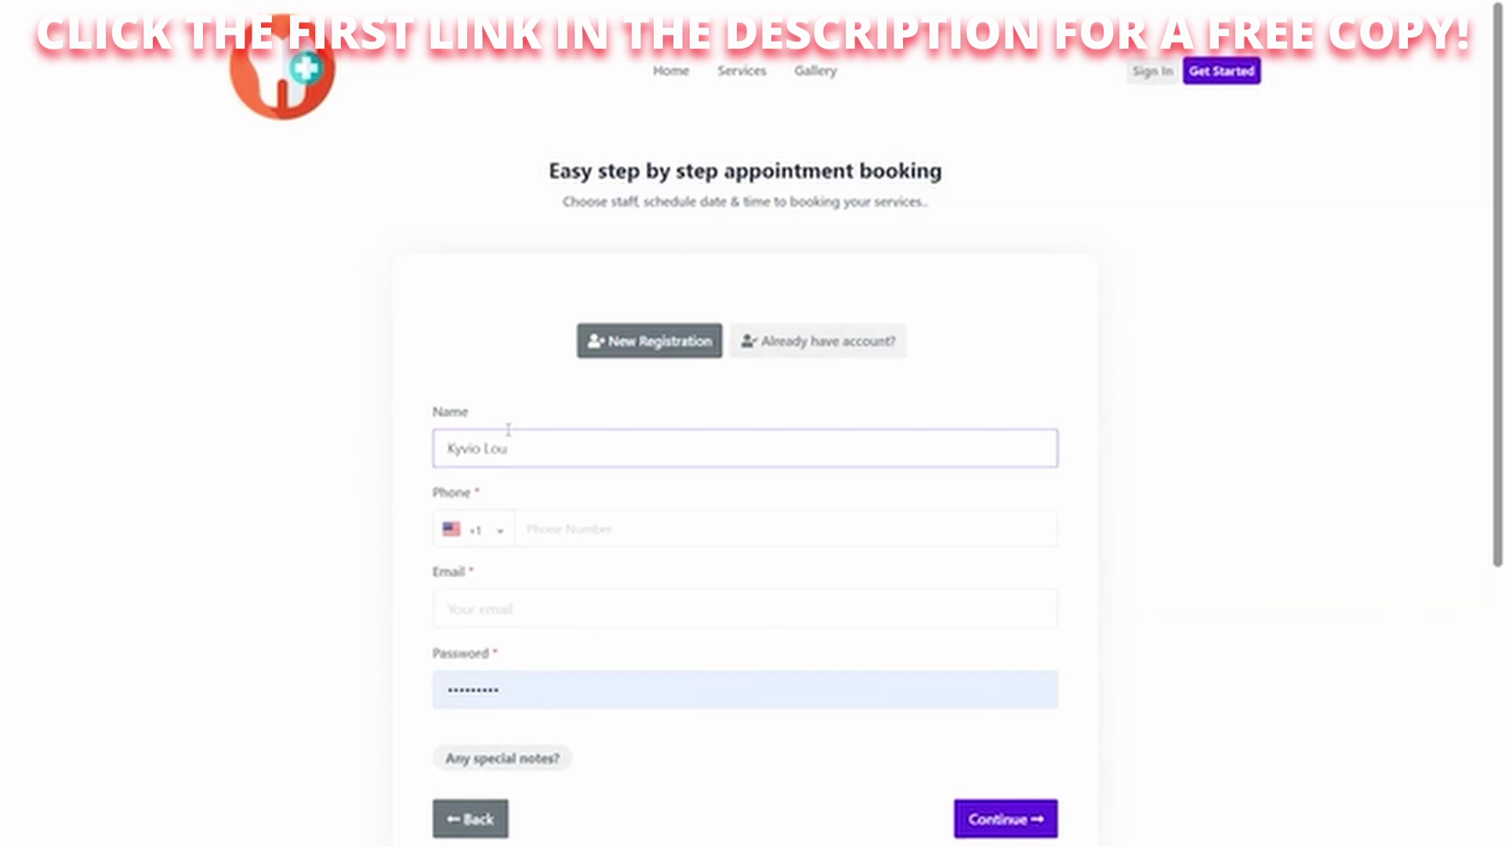
left_click(573, 525)
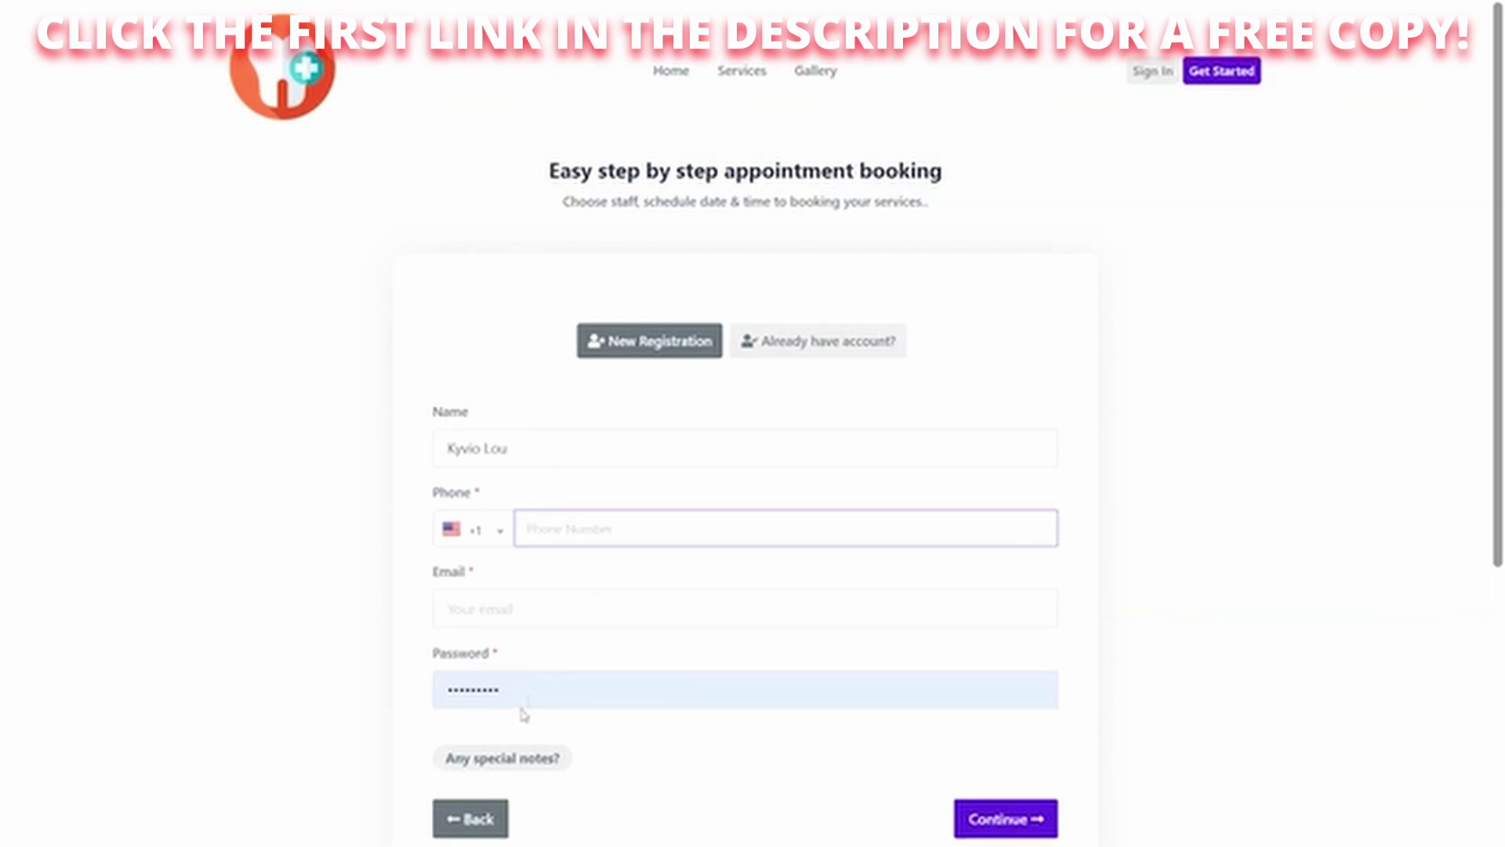
left_click(509, 759)
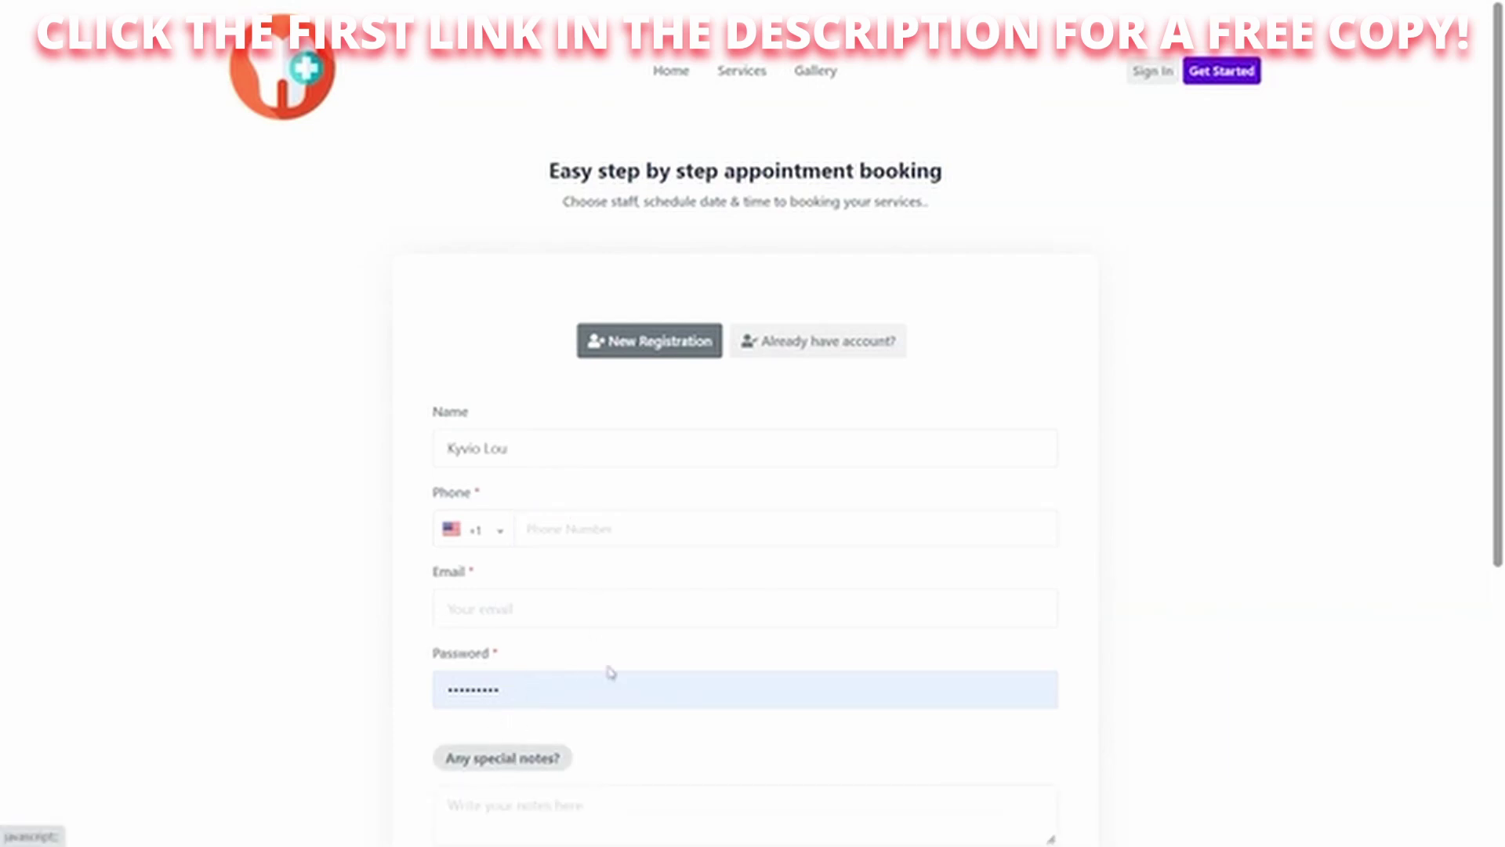
scroll(608, 672, "down", 3)
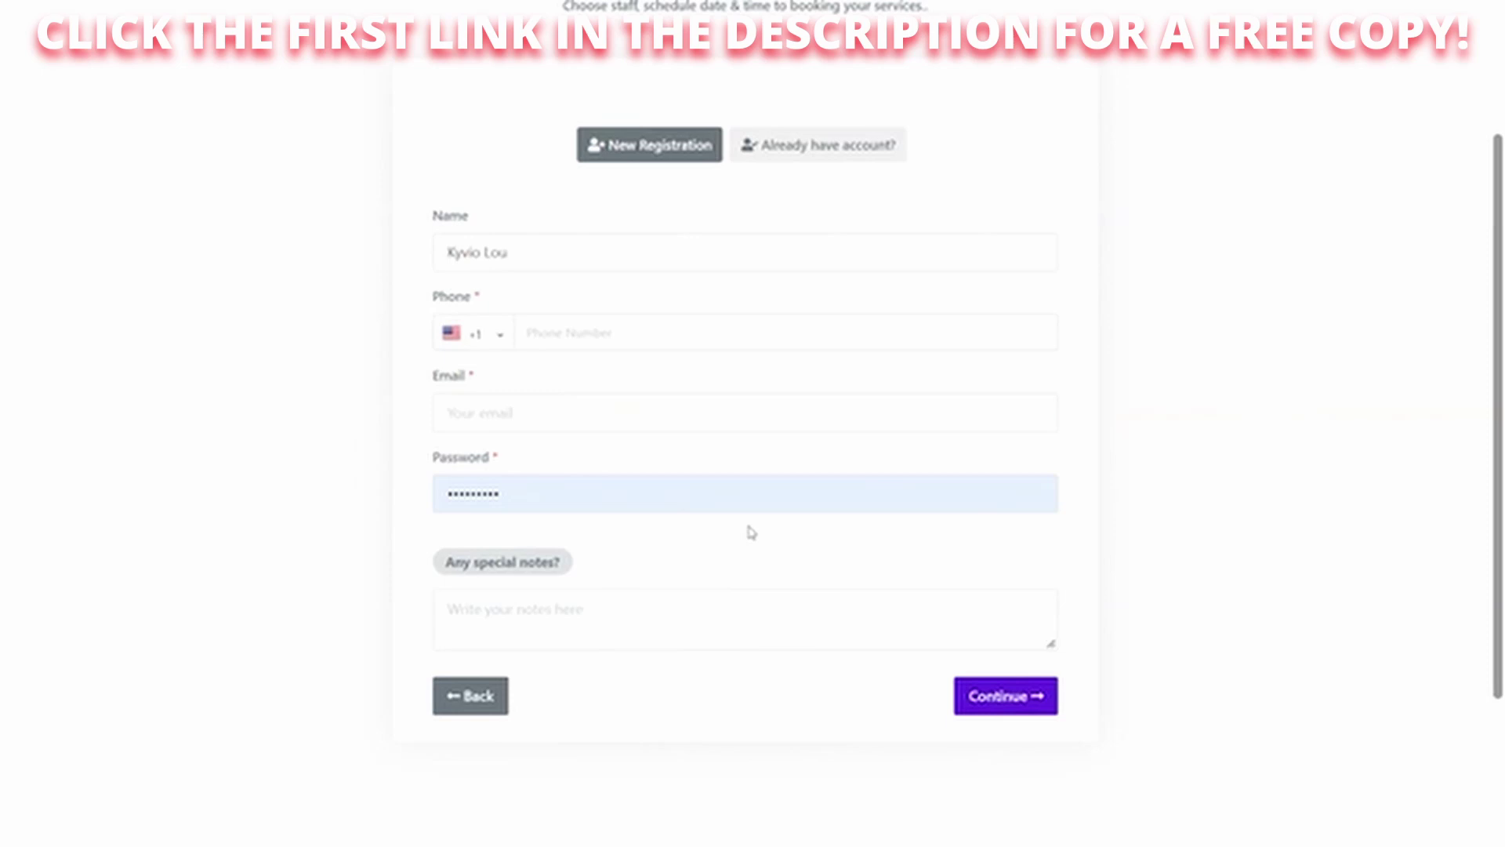
scroll(752, 533, "up", 3)
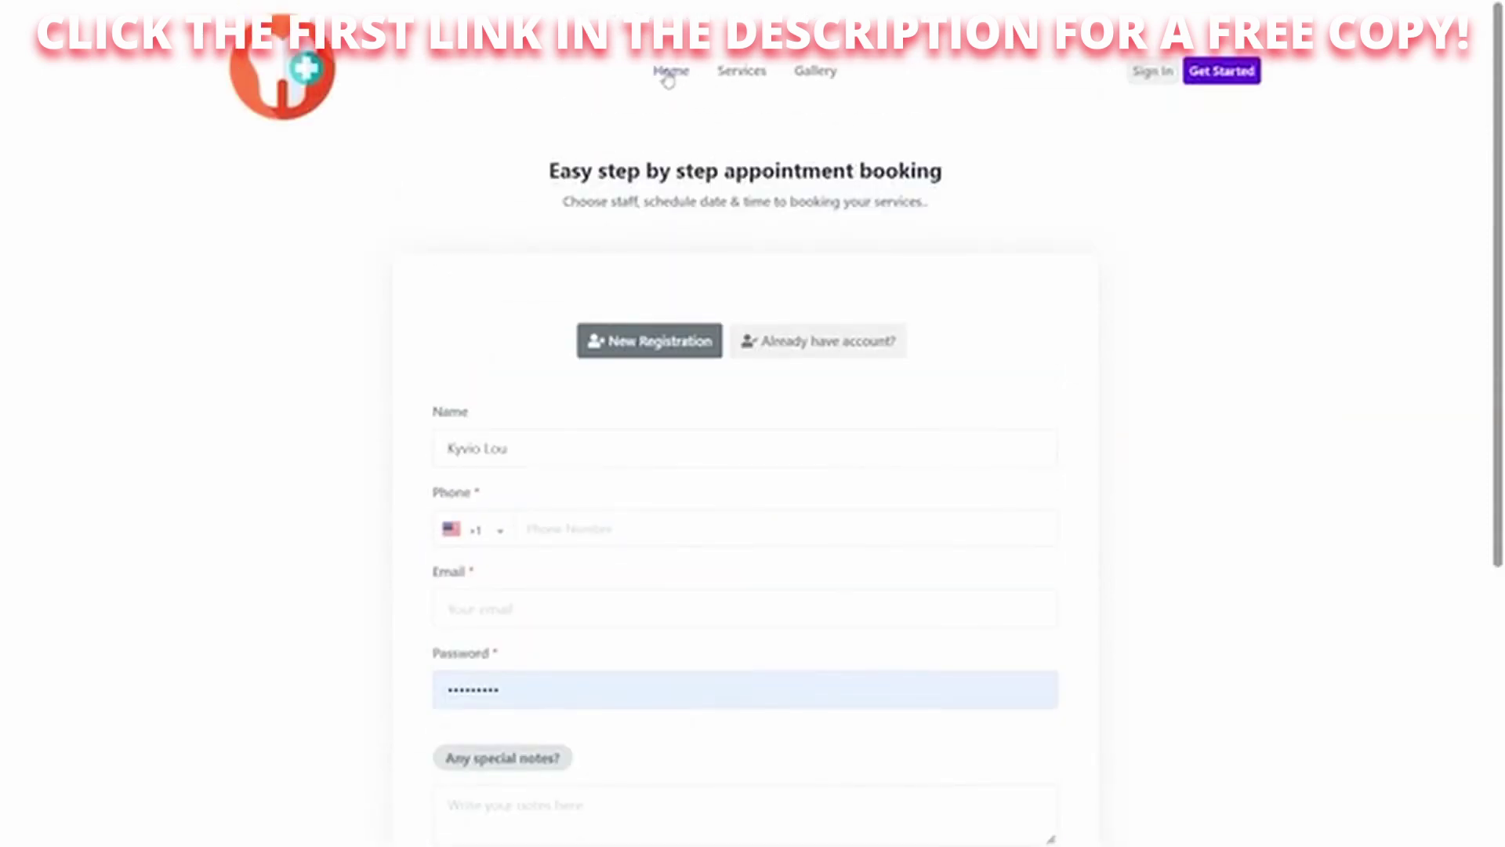
- Leave the booking form for the Kyvio Dental public site's home page with About details and business days
left_click(669, 74)
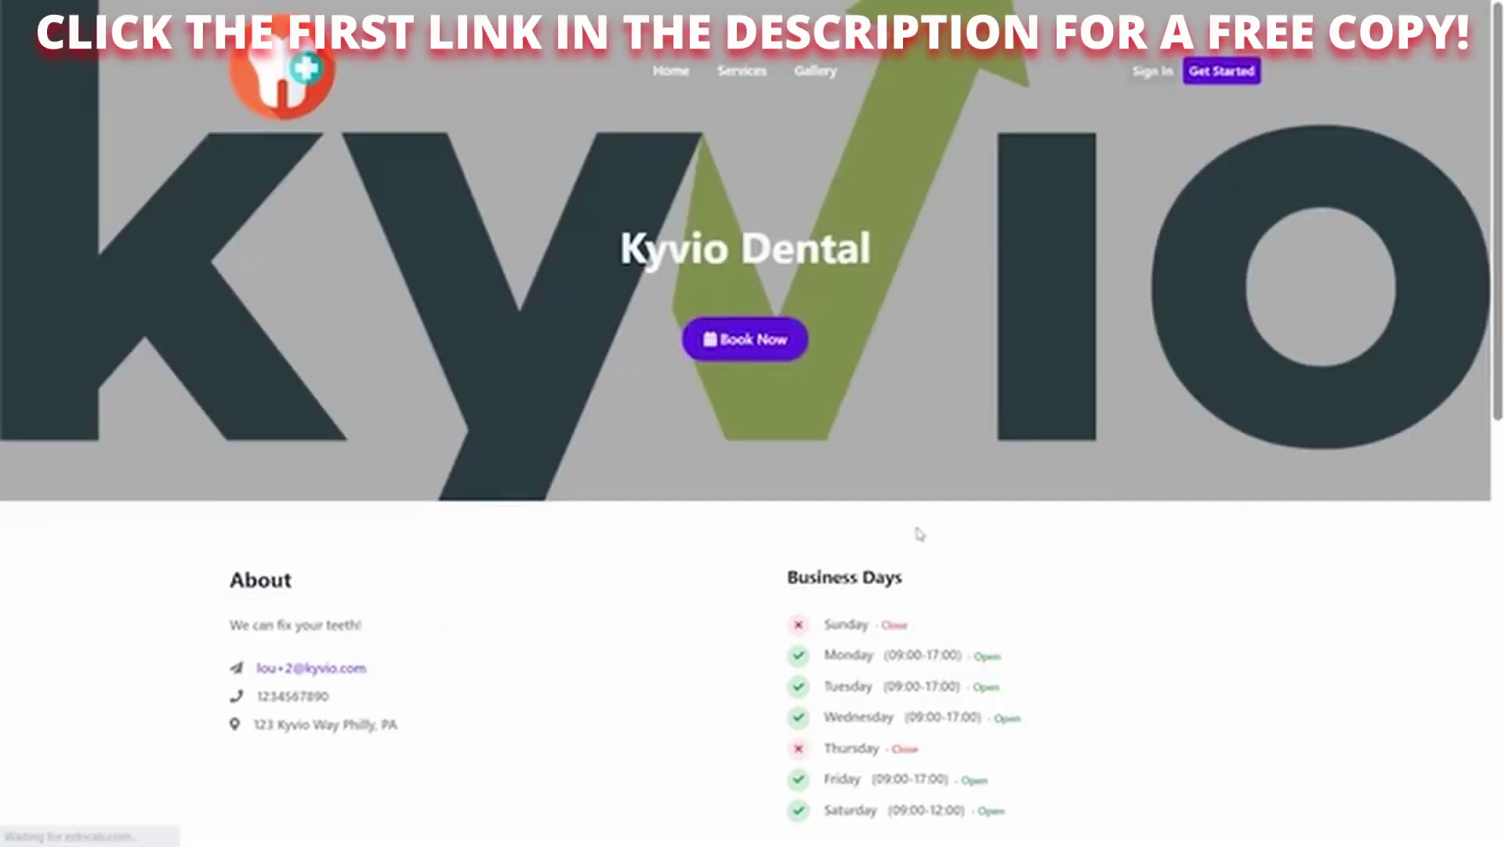